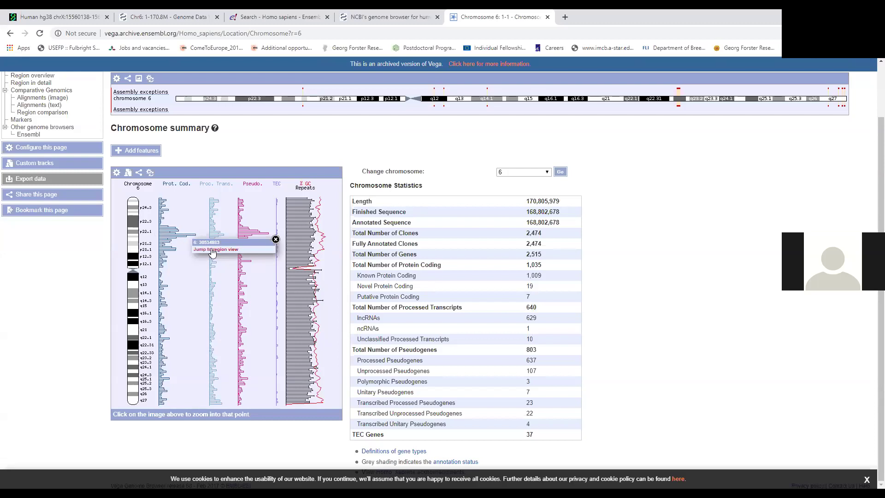
Step: Jump from the Vega chromosome 6 summary to the detailed region view and centre it at about 30.73 Mb
{"action": "left_click", "coordinate": [212, 250]}
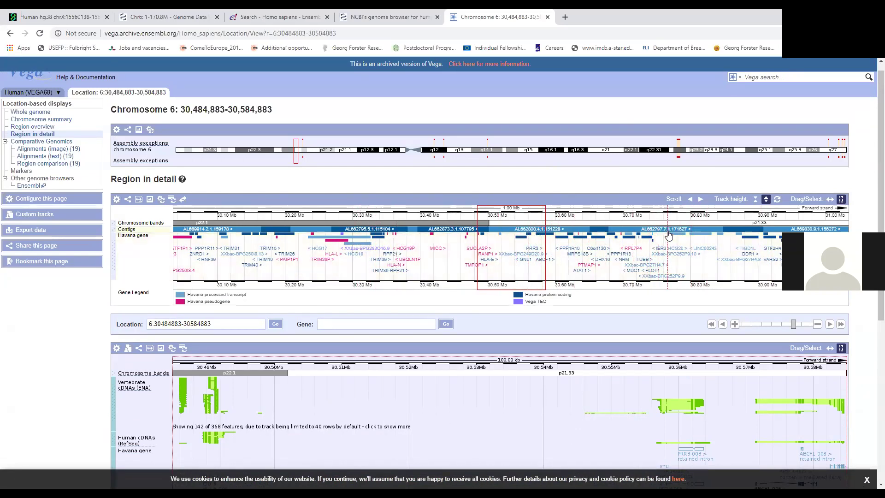
{"action": "left_click_drag", "start_coordinate": [644, 241], "coordinate": [647, 240]}
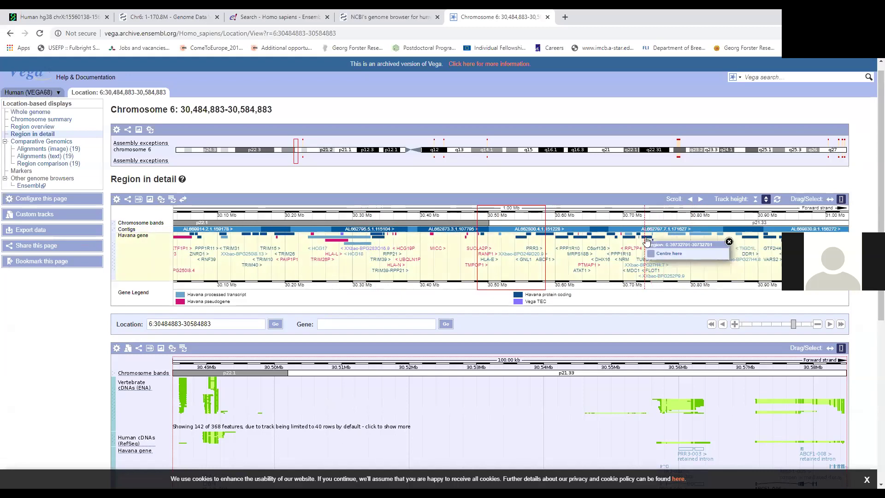
{"action": "left_click", "coordinate": [669, 255]}
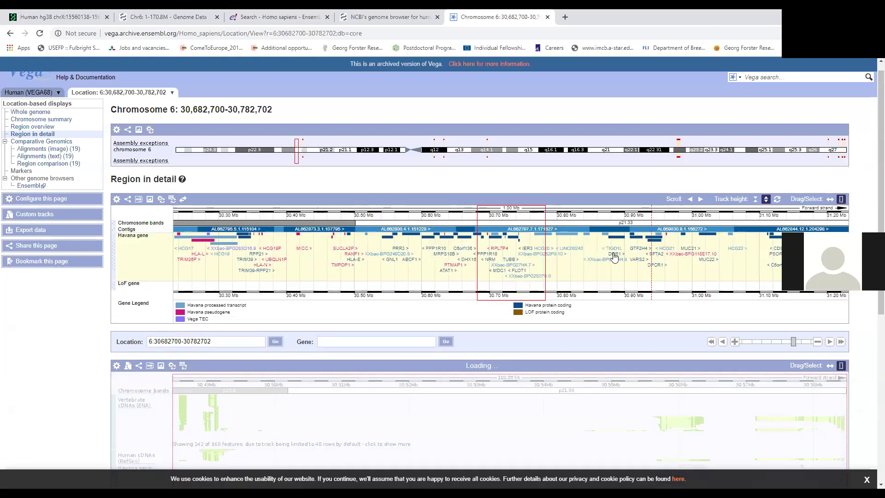
{"action": "left_click", "coordinate": [511, 249]}
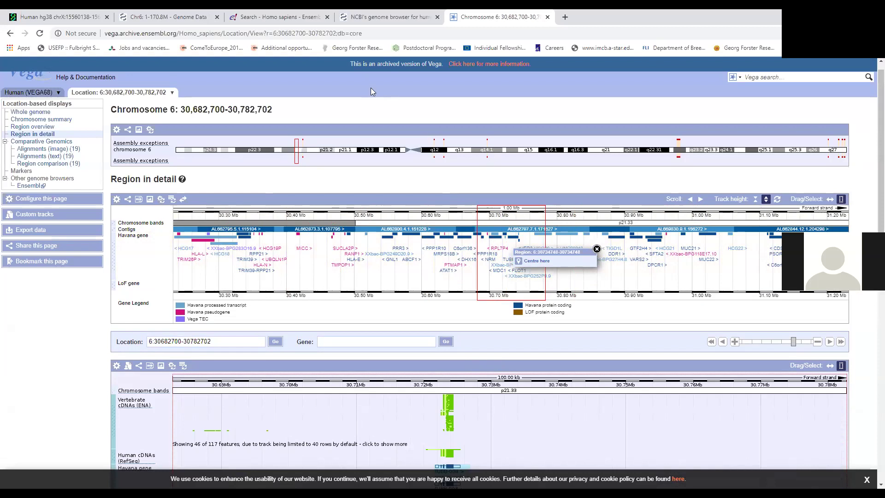
Step: Revisit the open NCBI genome browser, Ensembl human search and Genome Data Viewer pages
{"action": "left_click", "coordinate": [374, 18]}
{"action": "left_click", "coordinate": [269, 18]}
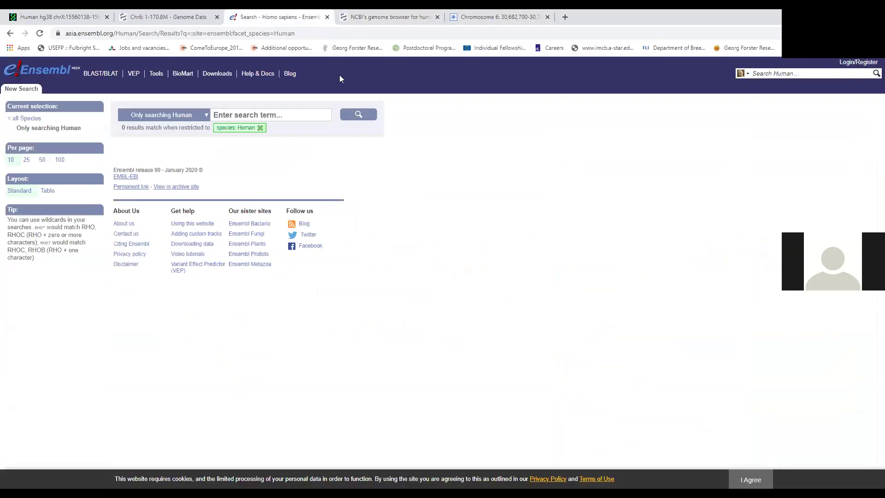
{"action": "left_click", "coordinate": [191, 15]}
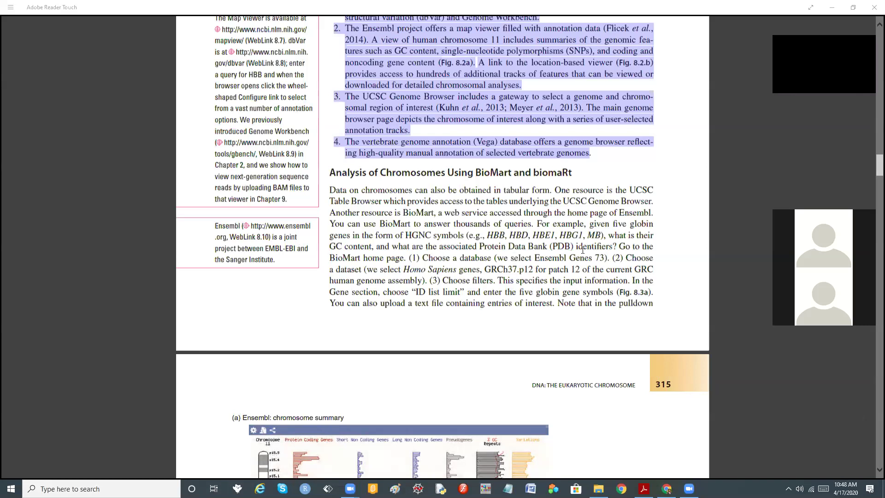
Step: Examine the textbook's genome browser list and Figure 8.2 with Ensembl's chromosome summary and region overview in Adobe Reader Touch
{"action": "scroll", "coordinate": [582, 250], "scroll_direction": "down", "scroll_amount": 2}
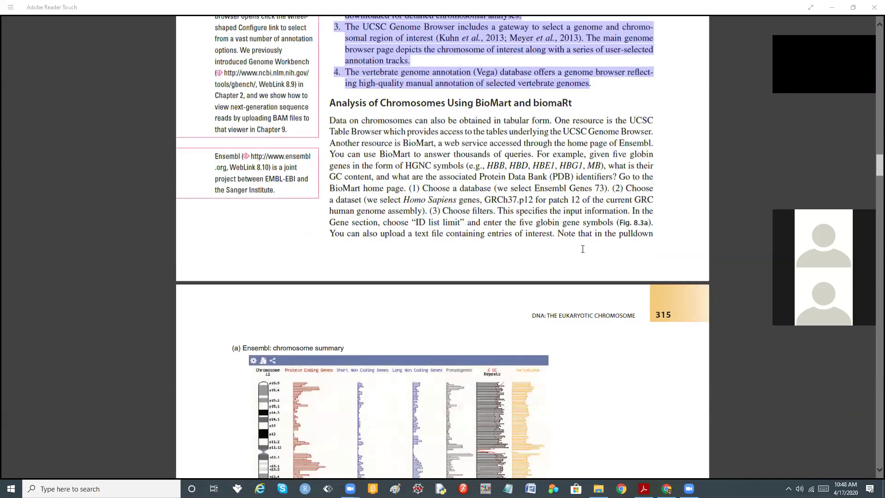
{"action": "scroll", "coordinate": [582, 253], "scroll_direction": "down", "scroll_amount": 4}
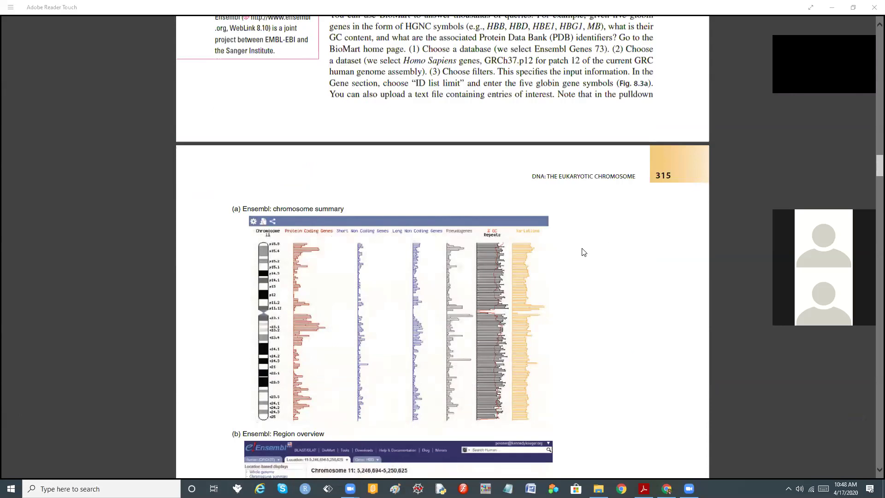
{"action": "scroll", "coordinate": [583, 252], "scroll_direction": "down", "scroll_amount": 2}
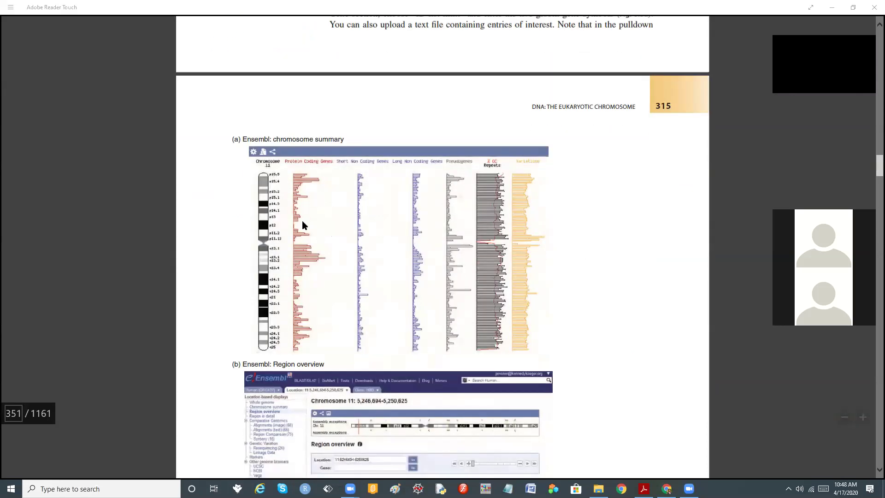
{"action": "scroll", "coordinate": [377, 265], "scroll_direction": "down", "scroll_amount": 4}
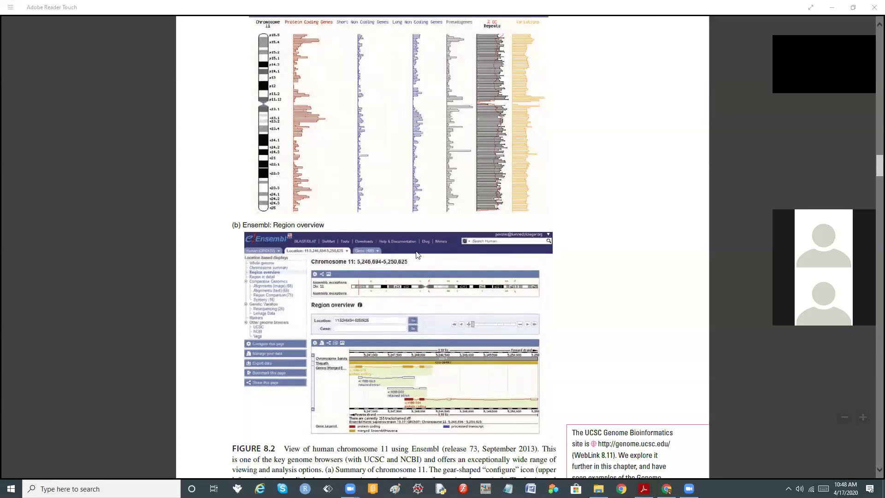
{"action": "scroll", "coordinate": [600, 272], "scroll_direction": "down", "scroll_amount": 3}
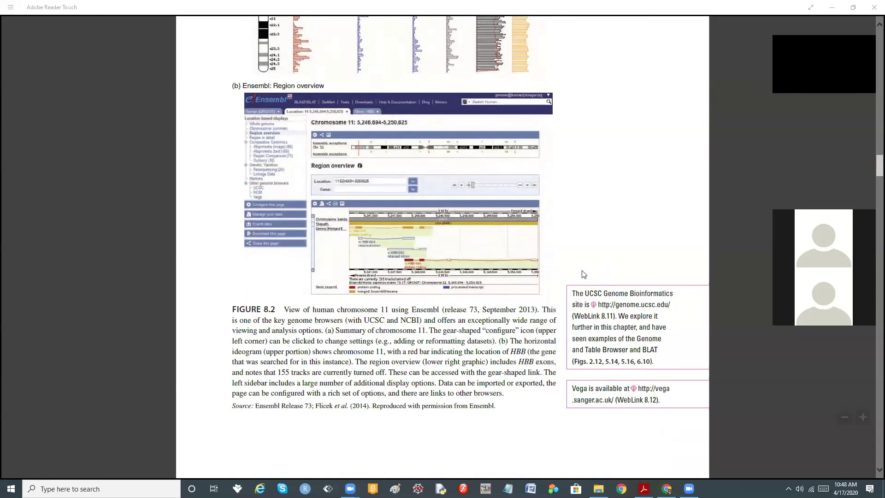
{"action": "scroll", "coordinate": [578, 258], "scroll_direction": "up", "scroll_amount": 5}
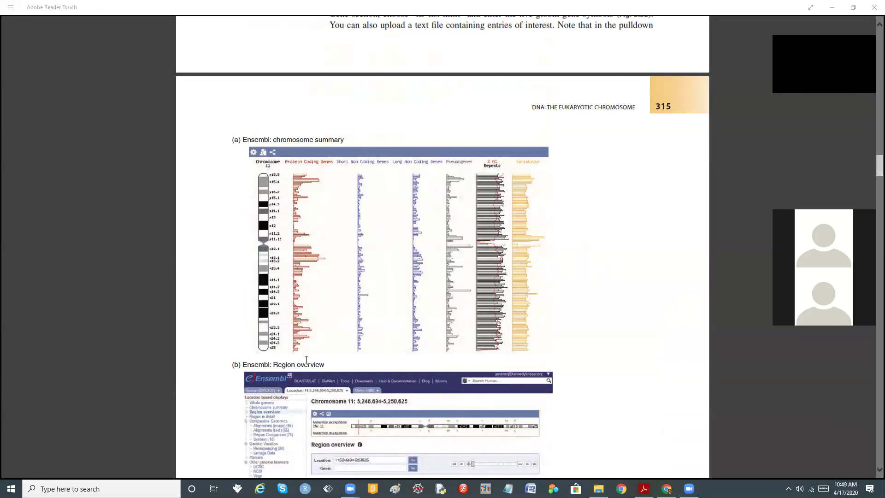
{"action": "scroll", "coordinate": [496, 355], "scroll_direction": "down", "scroll_amount": 3}
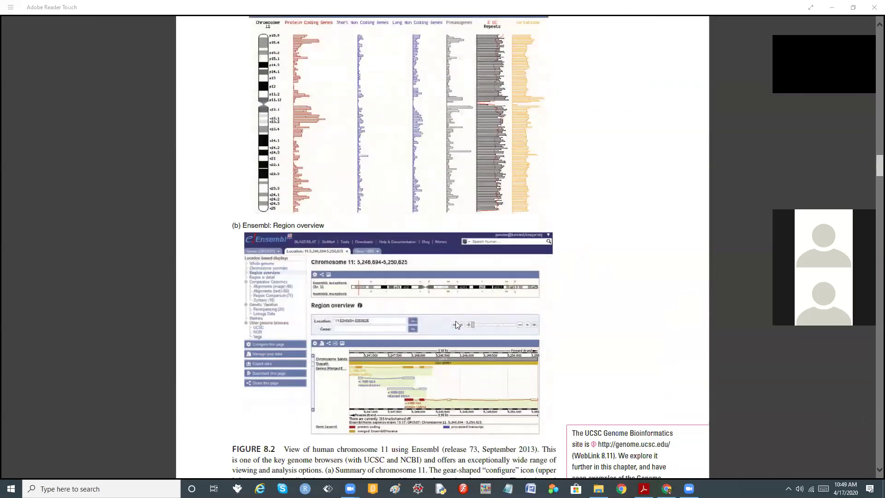
{"action": "scroll", "coordinate": [552, 323], "scroll_direction": "up", "scroll_amount": 15}
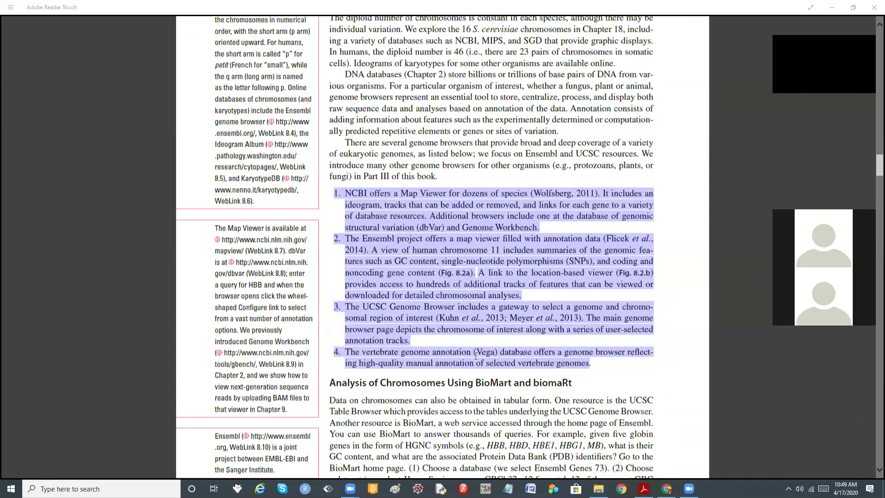
Step: Highlight the section heading "Analysis of Chromosomes Using BioMart and biomaRt" in the textbook
{"action": "scroll", "coordinate": [556, 343], "scroll_direction": "down", "scroll_amount": 1}
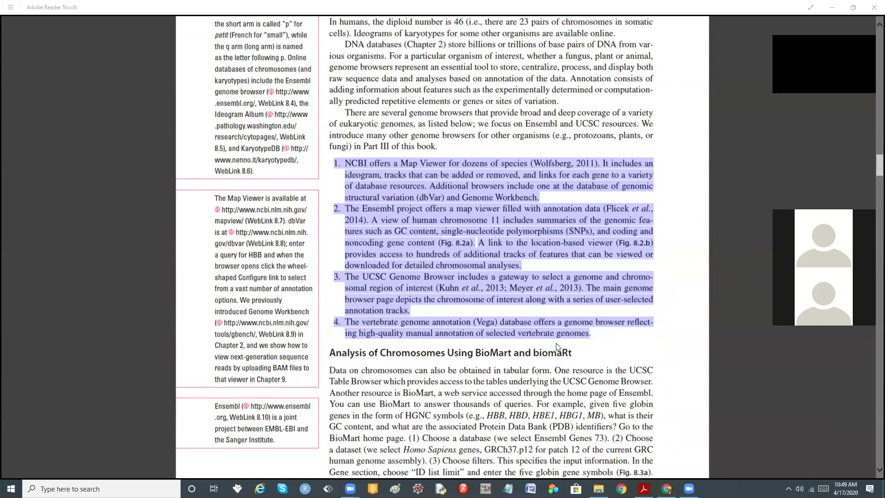
{"action": "scroll", "coordinate": [556, 343], "scroll_direction": "down", "scroll_amount": 5}
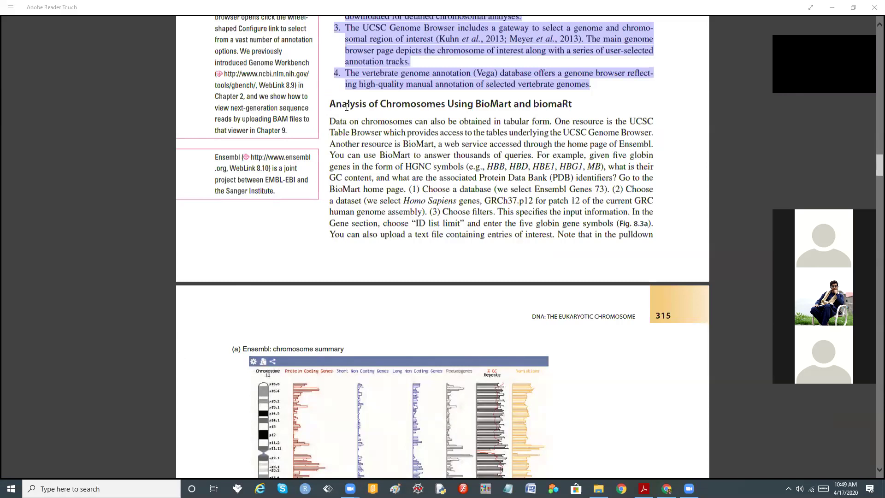
{"action": "left_click_drag", "start_coordinate": [330, 105], "coordinate": [565, 106]}
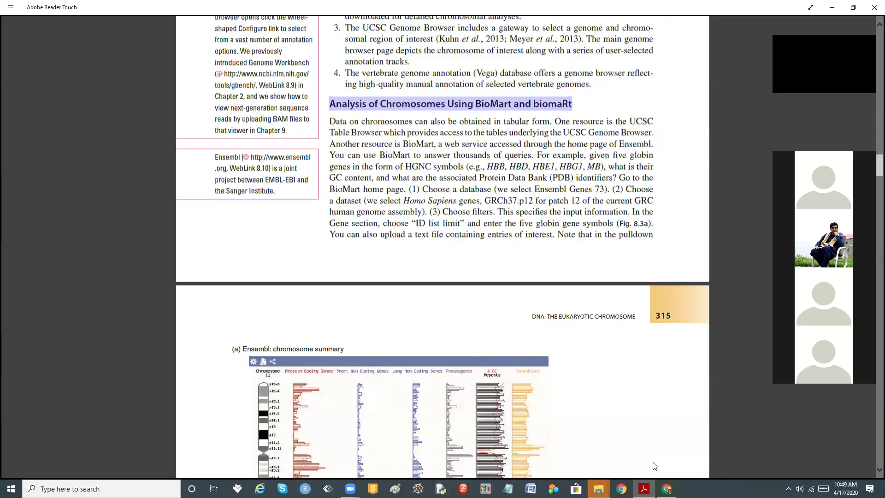
Step: Switch to Chrome, check the Vega and NCBI pages, open a blank tab and return to the Ensembl human search page
{"action": "mouse_move", "coordinate": [666, 489]}
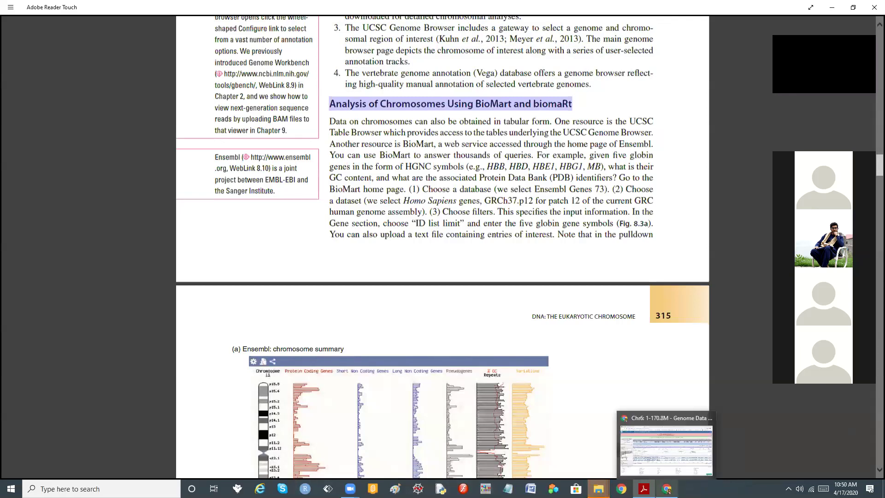
{"action": "left_click", "coordinate": [666, 450]}
{"action": "left_click", "coordinate": [266, 10]}
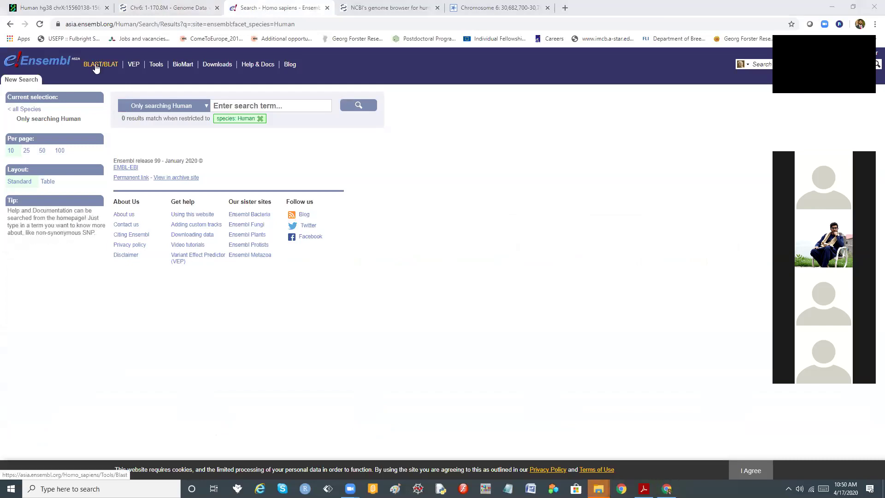
{"action": "left_click", "coordinate": [485, 9]}
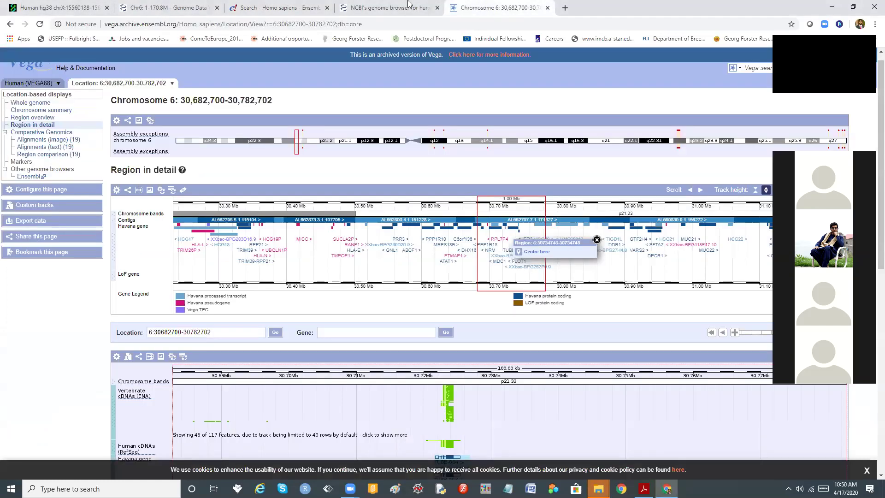
{"action": "left_click", "coordinate": [382, 10]}
{"action": "left_click", "coordinate": [511, 9]}
{"action": "left_click", "coordinate": [565, 9]}
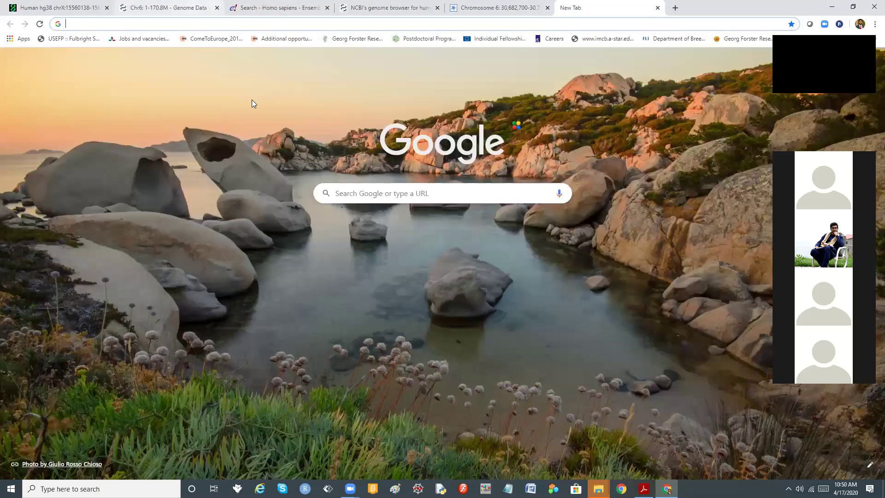
{"action": "left_click", "coordinate": [280, 7]}
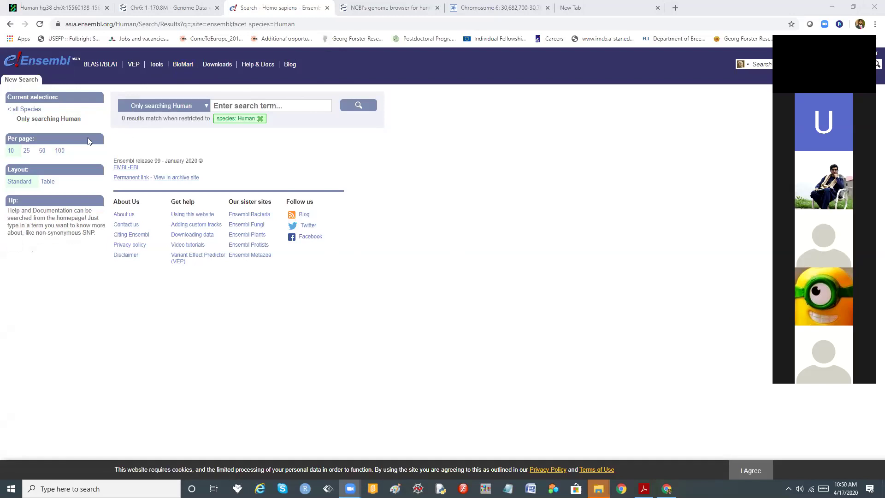
Step: Open BioMart from the Ensembl site and choose the Ensembl Genes 99 database
{"action": "left_click", "coordinate": [183, 65]}
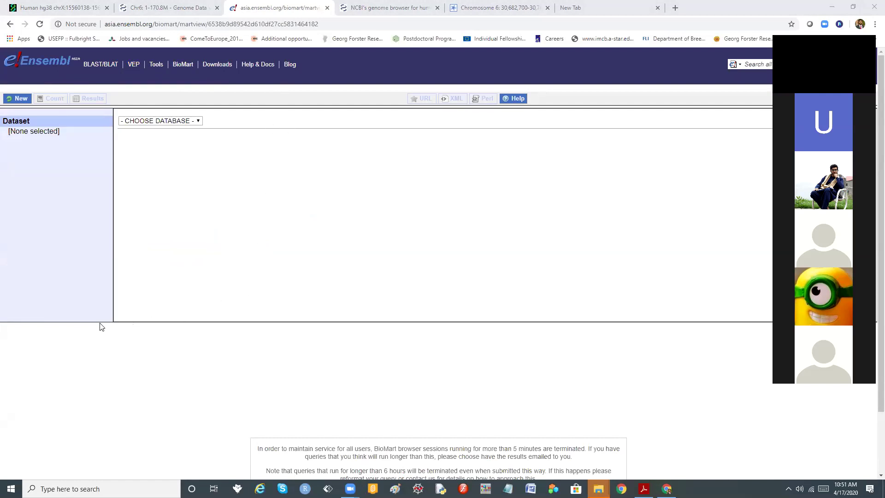
{"action": "left_click", "coordinate": [197, 120]}
{"action": "left_click", "coordinate": [197, 121]}
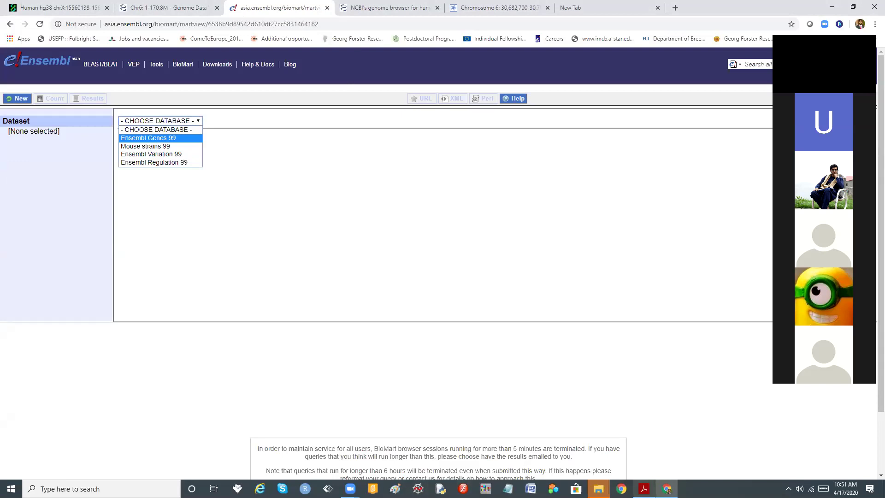
Step: Switch to the textbook and examine Figure 8.3 on page 316 for BioMart's filter settings and query output
{"action": "key", "text": "alt+Tab"}
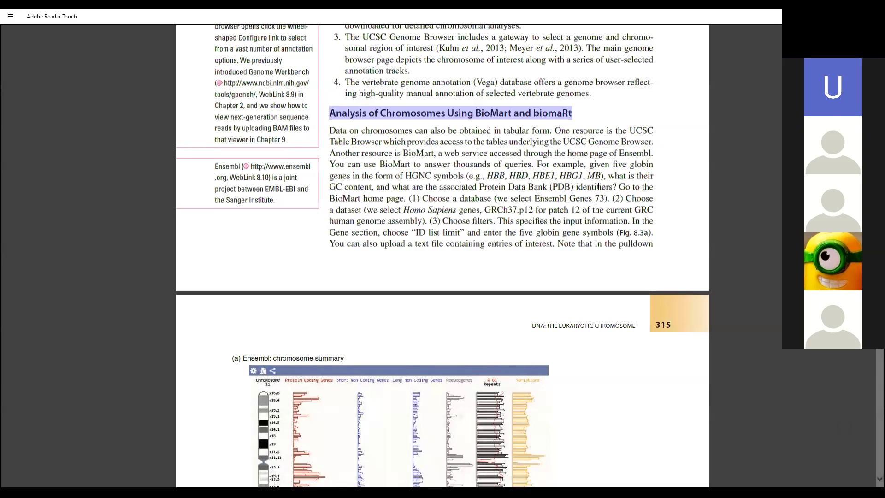
{"action": "scroll", "coordinate": [599, 190], "scroll_direction": "down", "scroll_amount": 4}
{"action": "scroll", "coordinate": [599, 189], "scroll_direction": "down", "scroll_amount": 3}
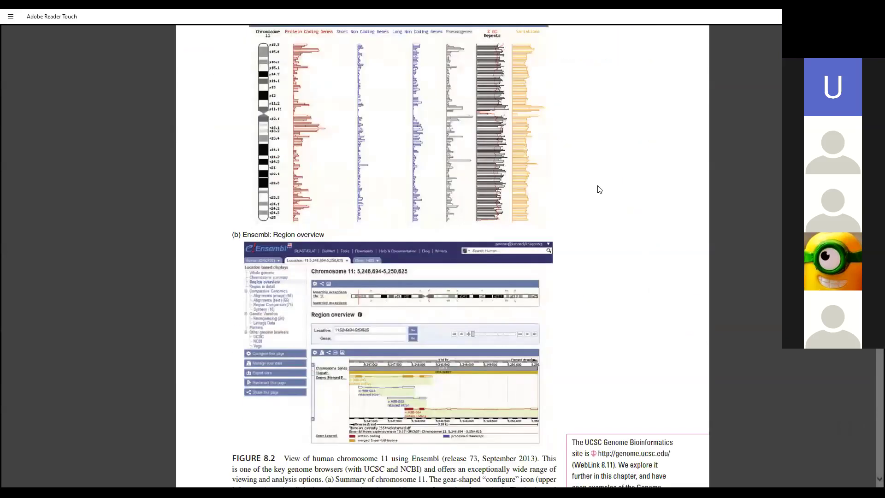
{"action": "scroll", "coordinate": [599, 189], "scroll_direction": "up", "scroll_amount": 1}
{"action": "scroll", "coordinate": [599, 190], "scroll_direction": "down", "scroll_amount": 4}
{"action": "scroll", "coordinate": [600, 190], "scroll_direction": "down", "scroll_amount": 7}
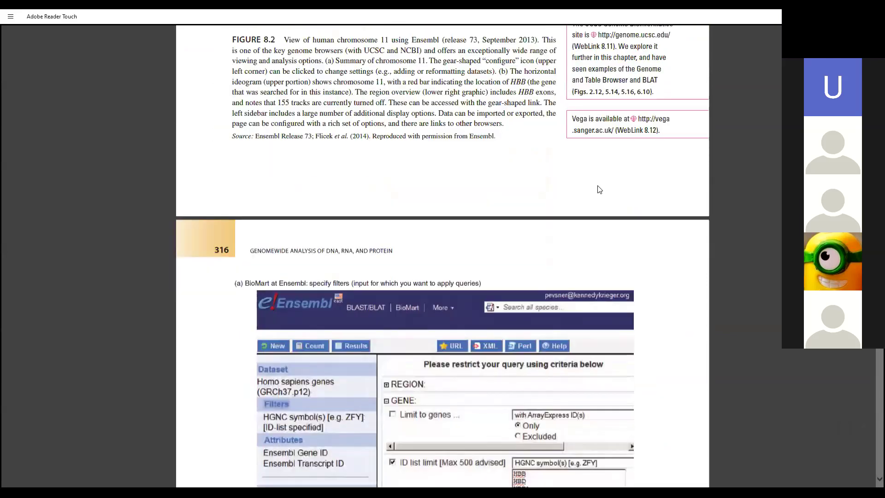
{"action": "scroll", "coordinate": [599, 189], "scroll_direction": "down", "scroll_amount": 3}
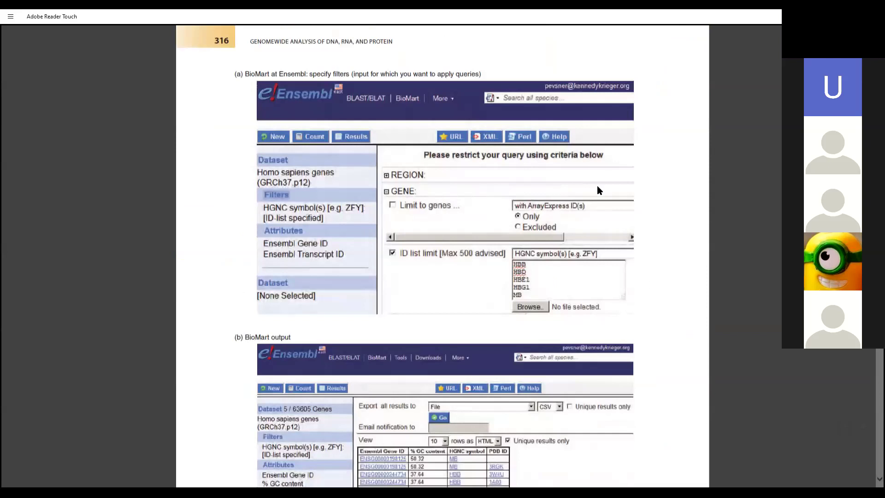
{"action": "scroll", "coordinate": [598, 189], "scroll_direction": "down", "scroll_amount": 3}
{"action": "scroll", "coordinate": [597, 189], "scroll_direction": "up", "scroll_amount": 1}
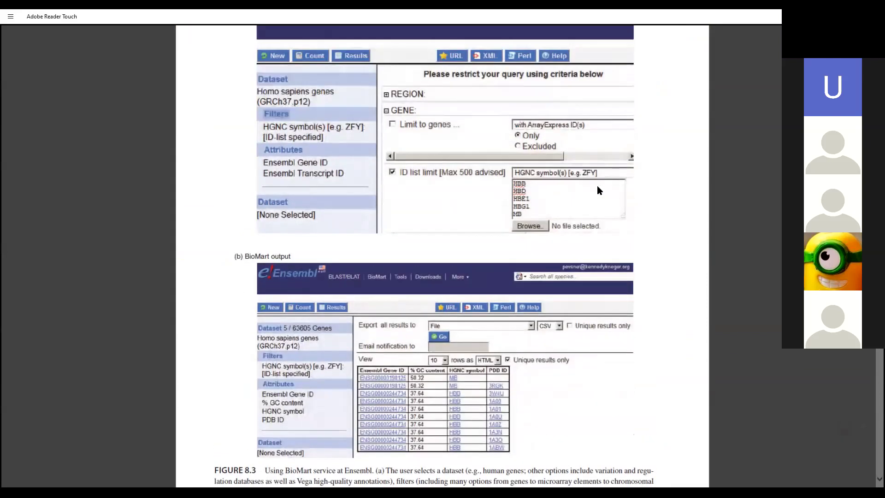
{"action": "scroll", "coordinate": [597, 190], "scroll_direction": "up", "scroll_amount": 1}
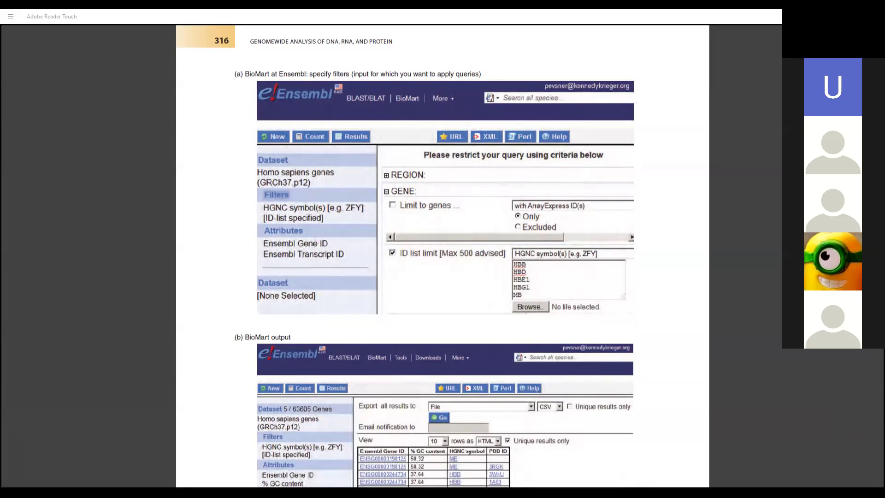
Step: Return to BioMart in Chrome and filter the human genes dataset by region to chromosome/scaffold 21
{"action": "key", "text": "alt+Tab"}
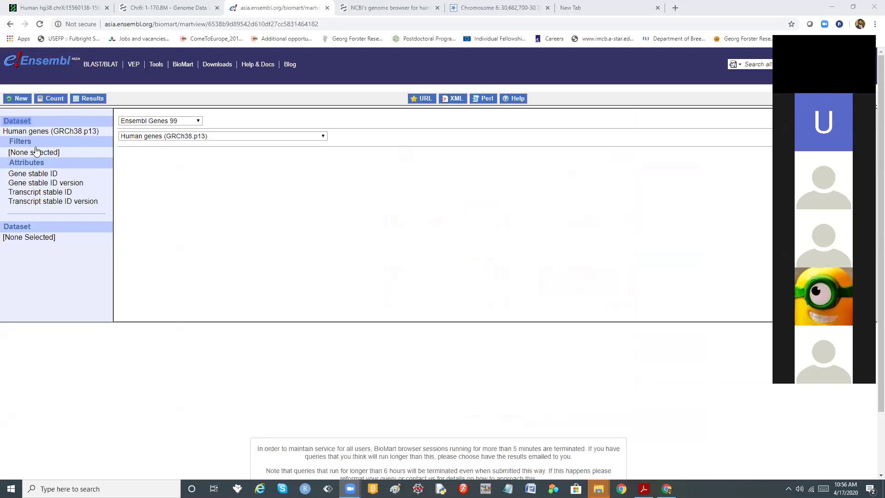
{"action": "left_click", "coordinate": [19, 143]}
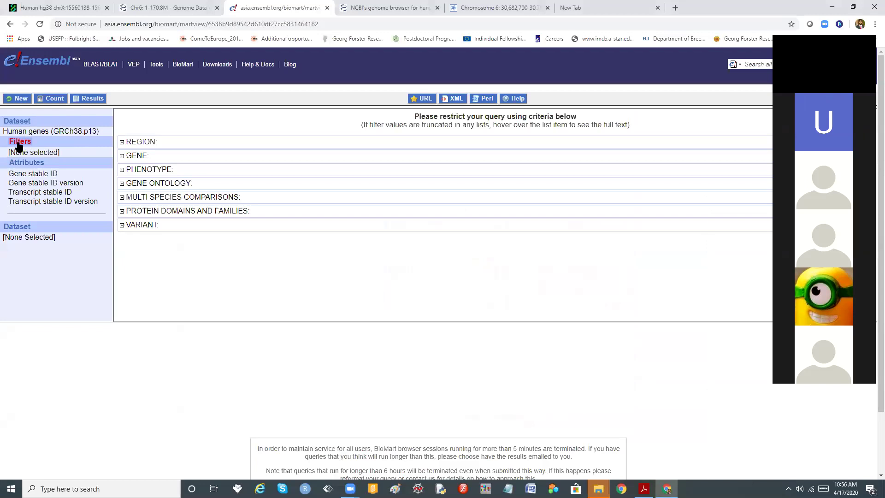
{"action": "left_click", "coordinate": [130, 142]}
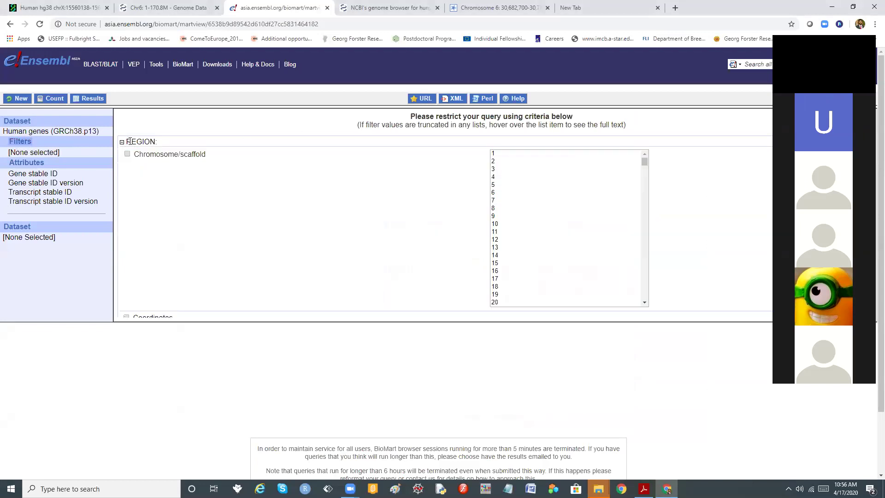
{"action": "left_click", "coordinate": [127, 154]}
{"action": "left_click_drag", "start_coordinate": [646, 164], "coordinate": [647, 166]}
{"action": "left_click", "coordinate": [496, 254]}
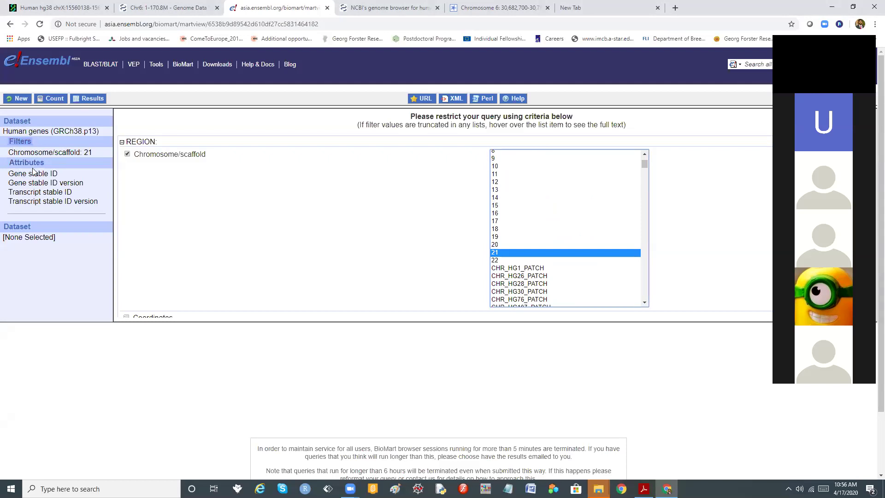
{"action": "left_click", "coordinate": [23, 145]}
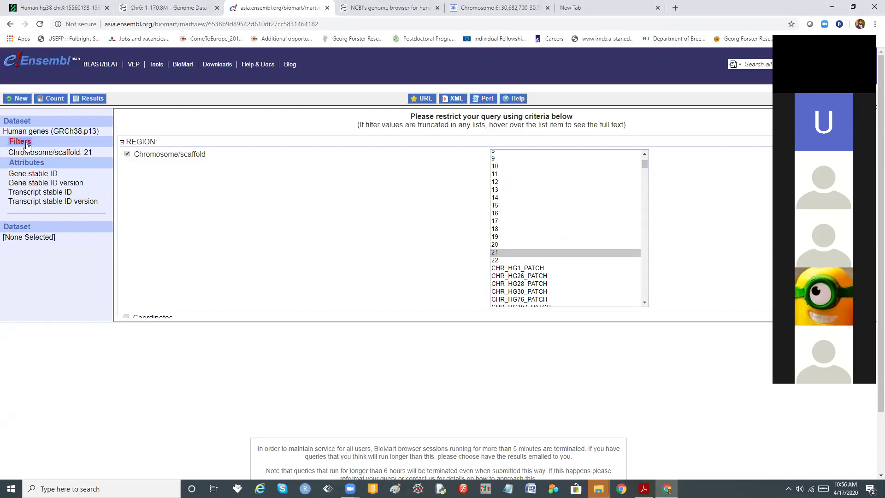
Step: Add a gene filter limiting the query to genes with external references, using With CCDS ID(s) and Only
{"action": "left_click", "coordinate": [122, 142]}
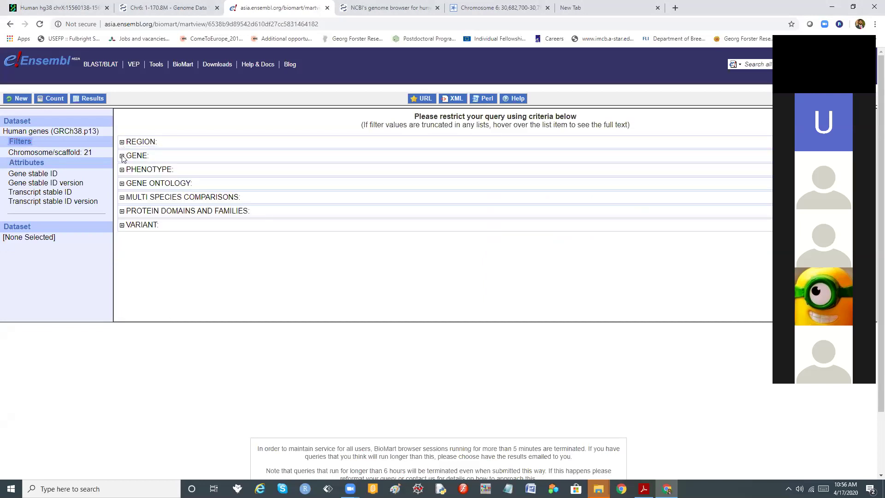
{"action": "left_click", "coordinate": [122, 156]}
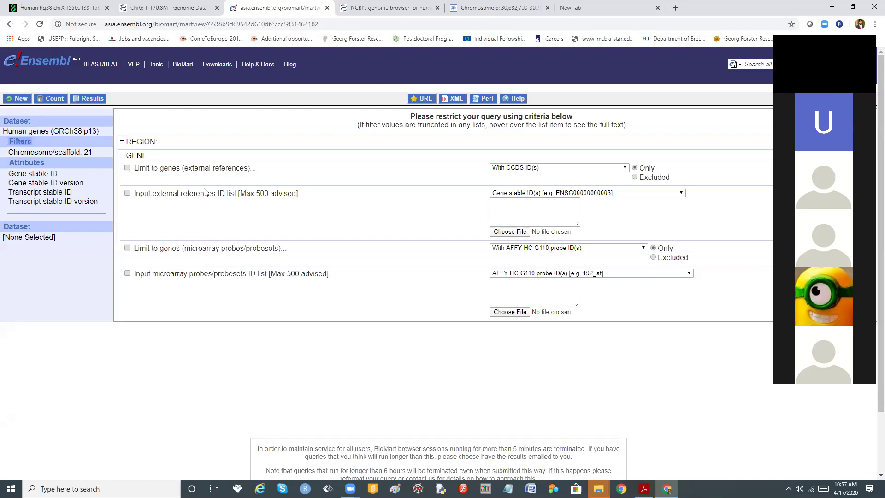
{"action": "left_click", "coordinate": [128, 168]}
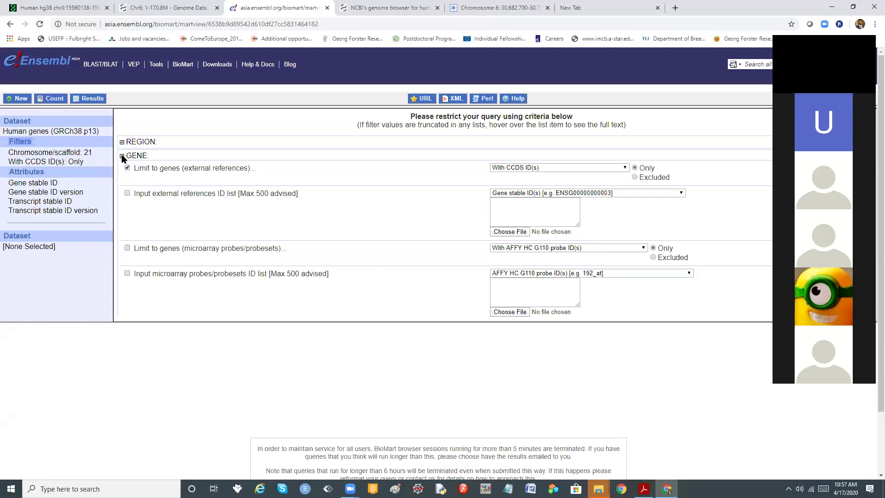
{"action": "left_click", "coordinate": [122, 156]}
Step: Add a phenotype filter to the query and choose Aminoacylase 1 deficiency
{"action": "left_click", "coordinate": [123, 170]}
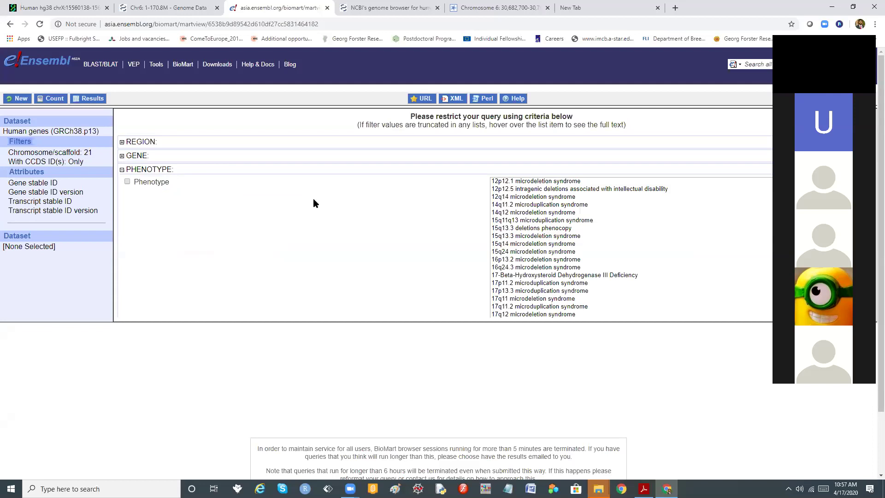
{"action": "left_click", "coordinate": [126, 182]}
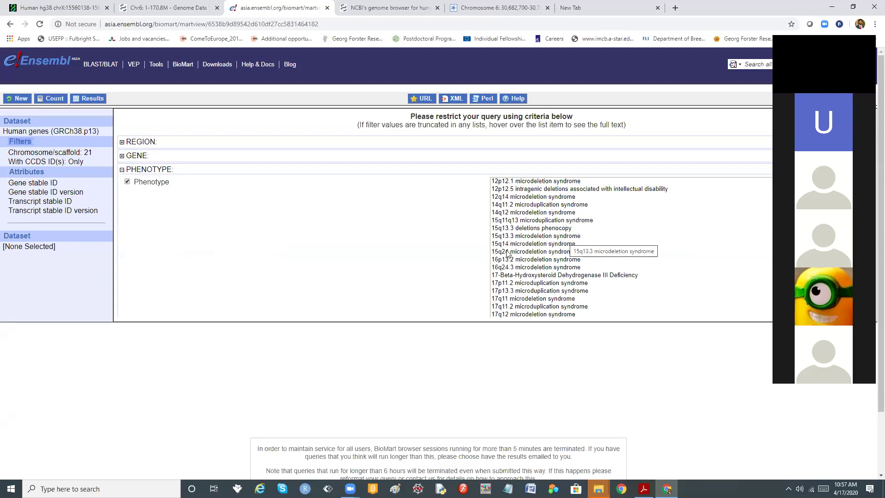
{"action": "scroll", "coordinate": [508, 254], "scroll_direction": "down", "scroll_amount": 3}
{"action": "scroll", "coordinate": [509, 253], "scroll_direction": "down", "scroll_amount": 15}
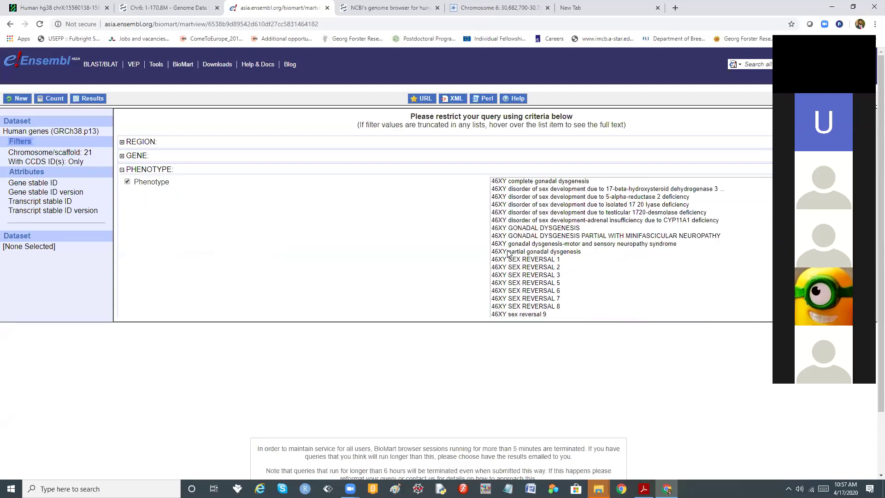
{"action": "scroll", "coordinate": [508, 253], "scroll_direction": "down", "scroll_amount": 15}
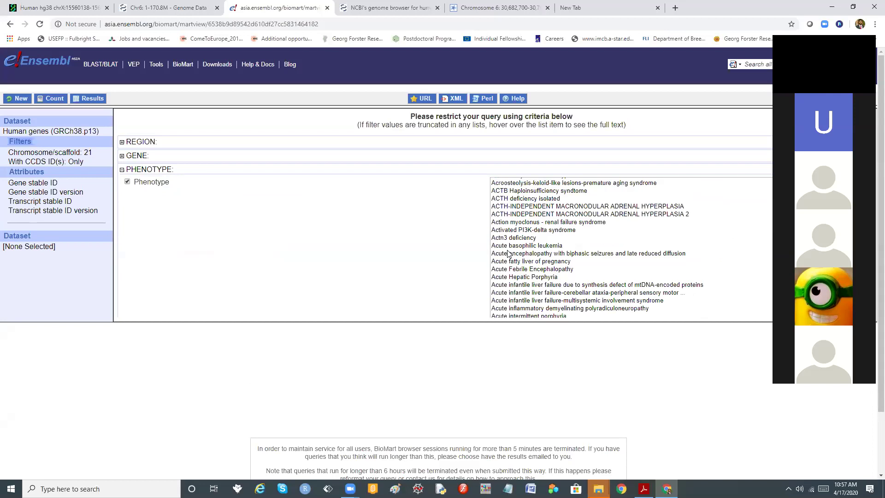
{"action": "scroll", "coordinate": [508, 253], "scroll_direction": "down", "scroll_amount": 15}
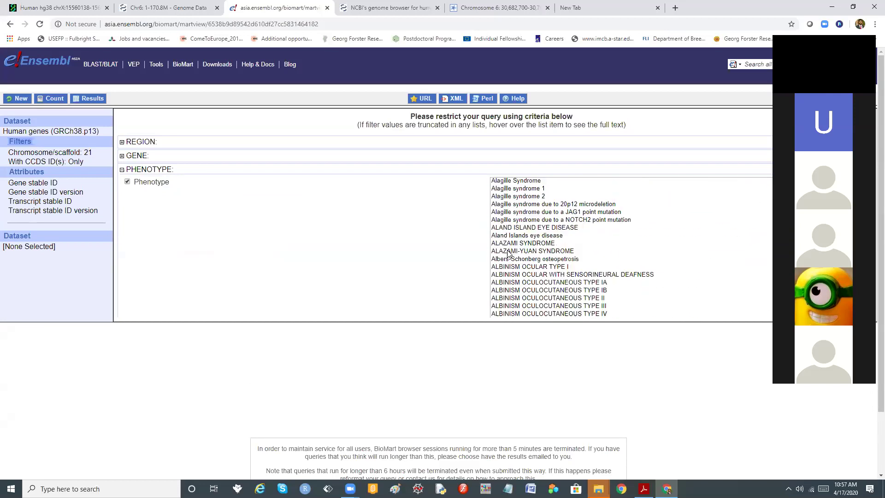
{"action": "scroll", "coordinate": [508, 254], "scroll_direction": "down", "scroll_amount": 15}
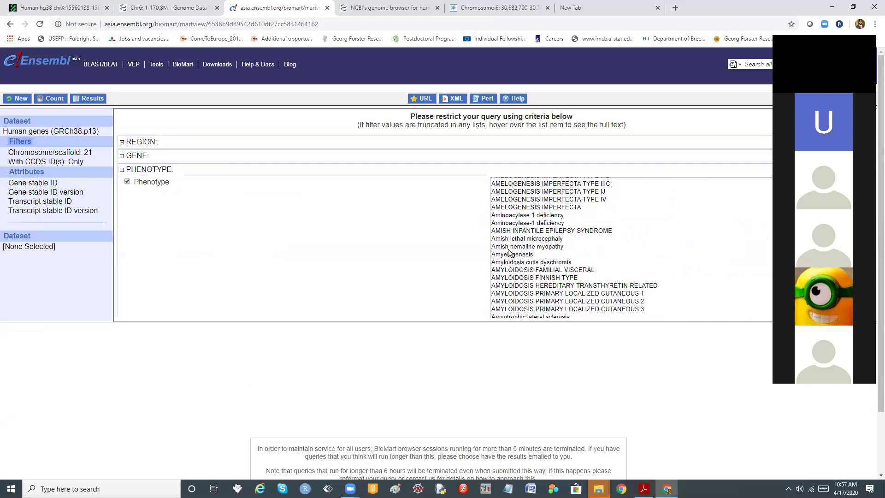
{"action": "scroll", "coordinate": [509, 251], "scroll_direction": "up", "scroll_amount": 5}
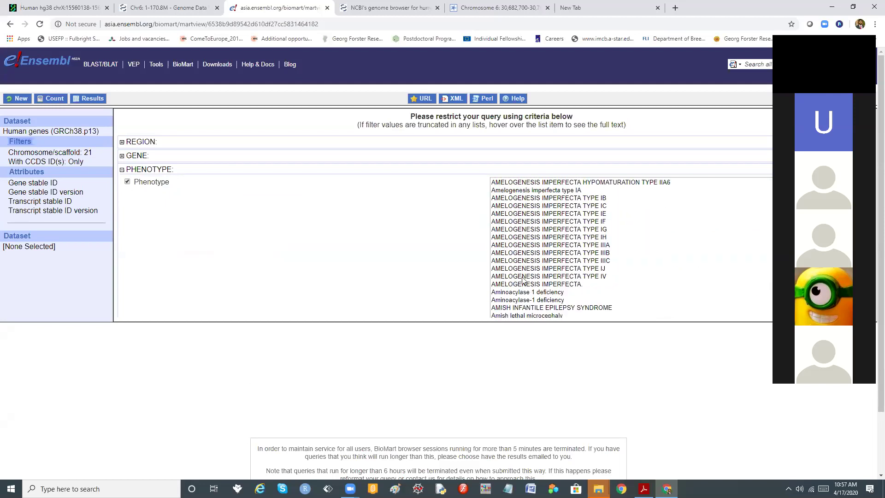
{"action": "left_click", "coordinate": [514, 293]}
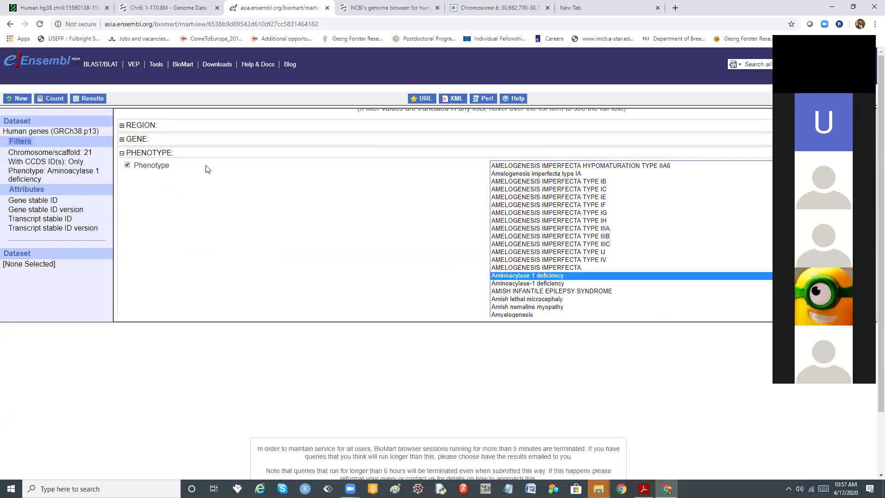
{"action": "left_click", "coordinate": [122, 153]}
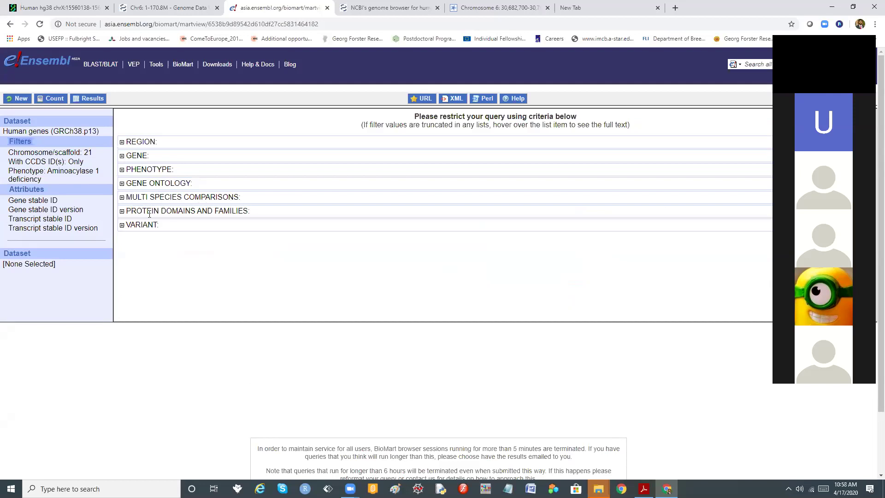
Step: Add a homologue filter restricted to Orthologous Zebrafish Genes only, and check the available protein domain and family filters
{"action": "left_click", "coordinate": [122, 197]}
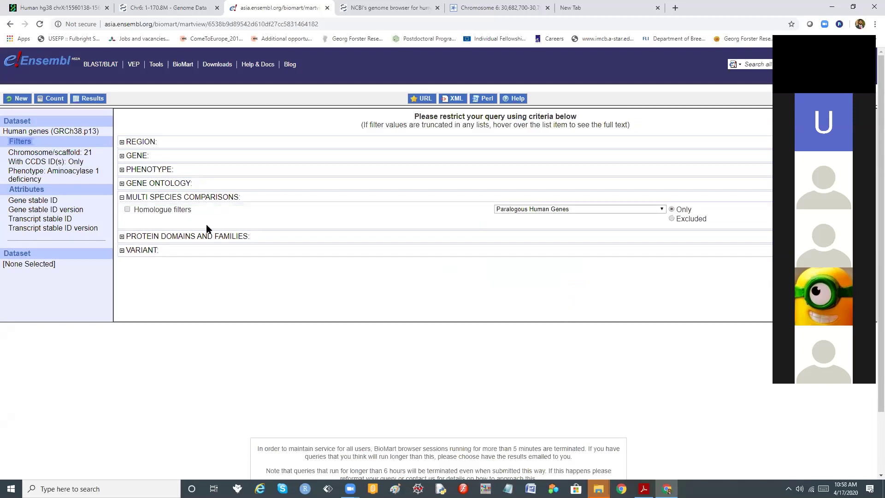
{"action": "left_click", "coordinate": [127, 209]}
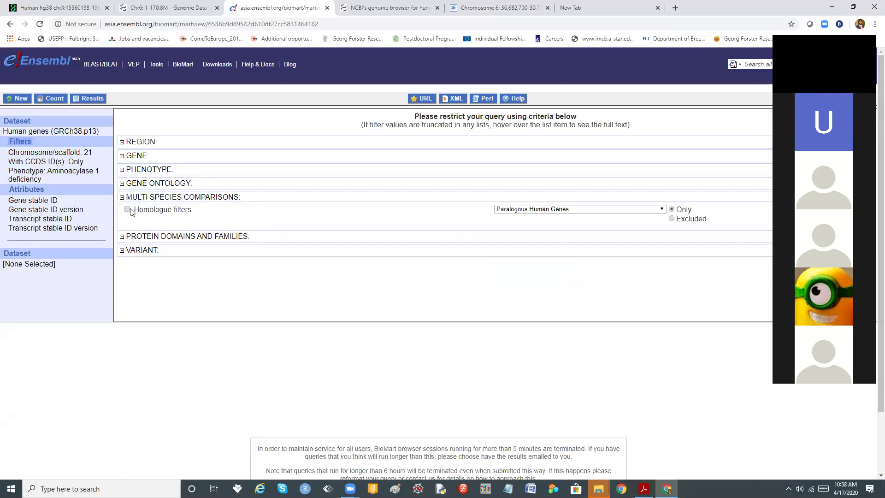
{"action": "left_click", "coordinate": [662, 209]}
{"action": "scroll", "coordinate": [546, 272], "scroll_direction": "down", "scroll_amount": 20}
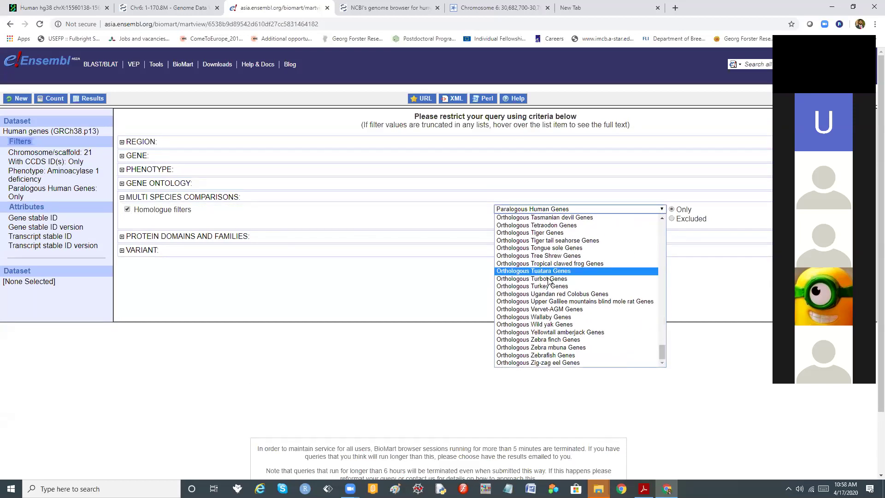
{"action": "left_click", "coordinate": [556, 355]}
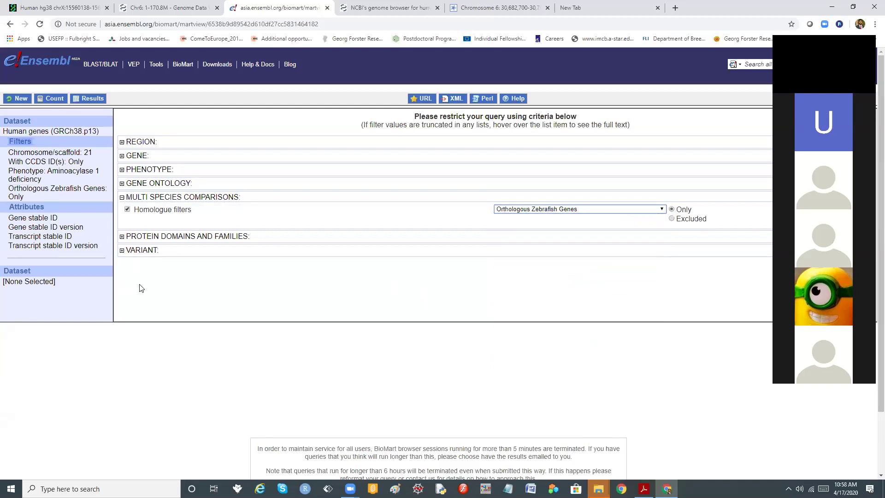
{"action": "left_click", "coordinate": [122, 238]}
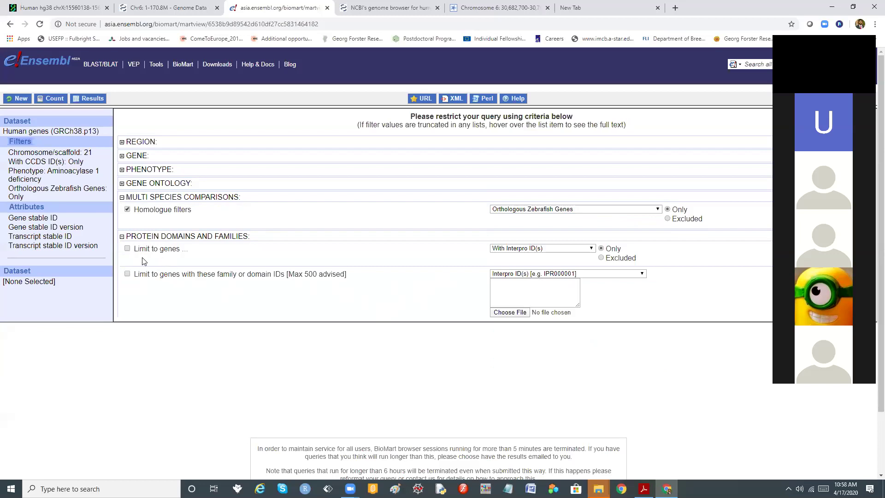
{"action": "left_click", "coordinate": [122, 236]}
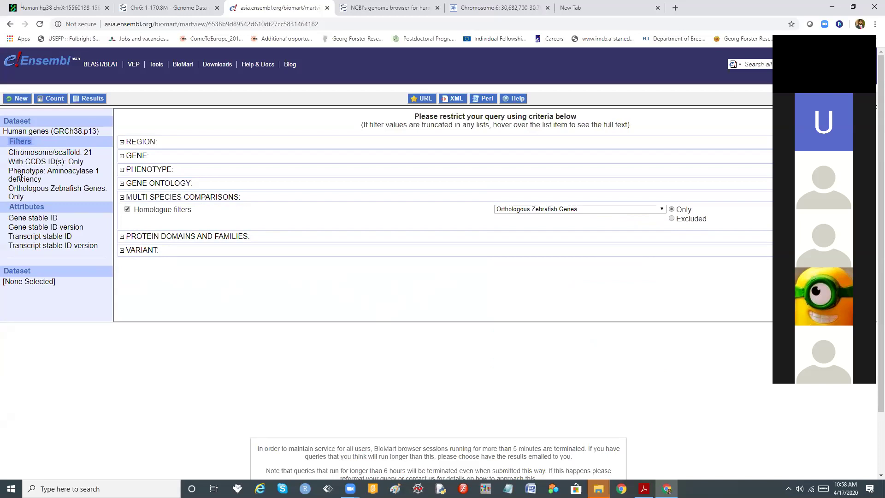
Step: Review the output attributes and export all query results to a file in HTML format, opening the downloaded file
{"action": "left_click", "coordinate": [20, 209]}
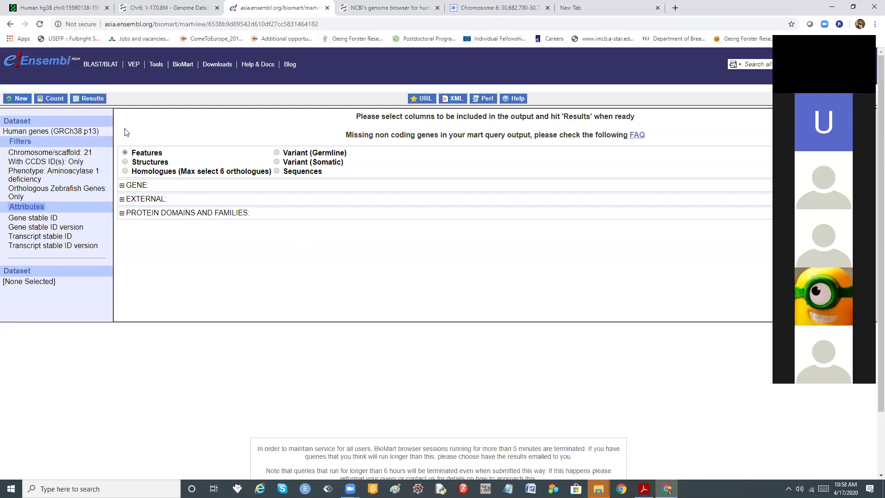
{"action": "left_click", "coordinate": [90, 100]}
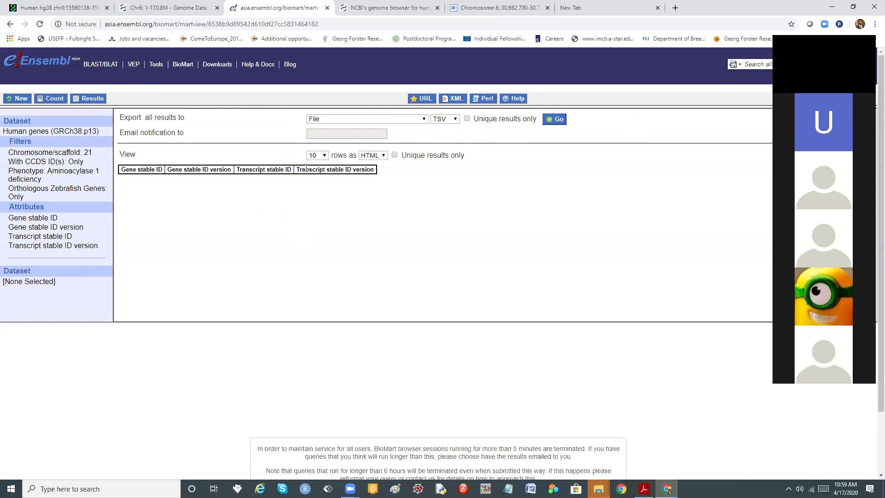
{"action": "left_click", "coordinate": [355, 120]}
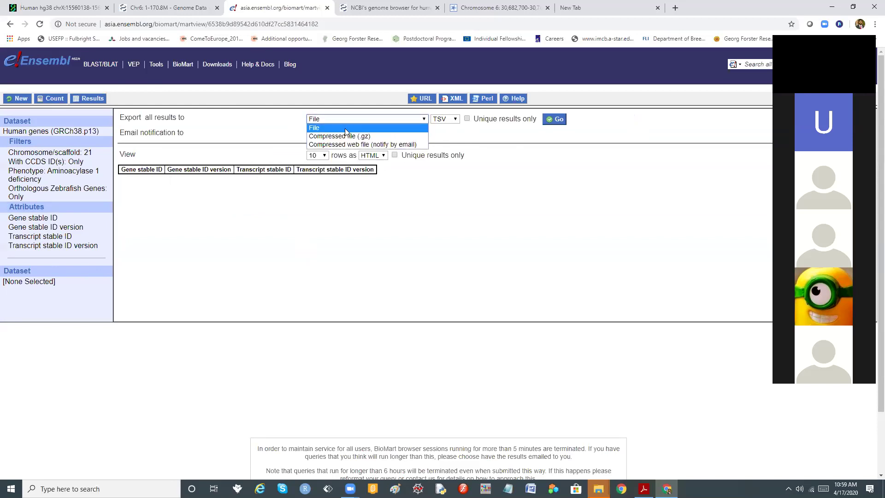
{"action": "left_click", "coordinate": [455, 119]}
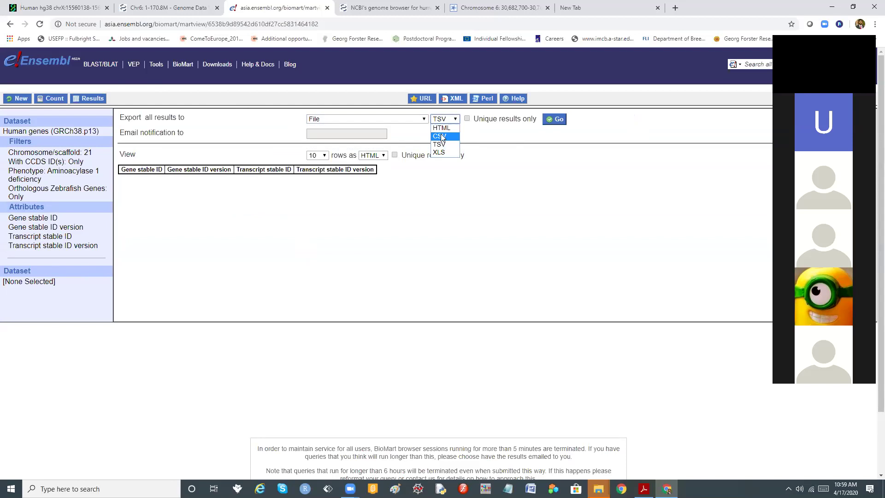
{"action": "left_click", "coordinate": [443, 129]}
{"action": "left_click", "coordinate": [557, 119]}
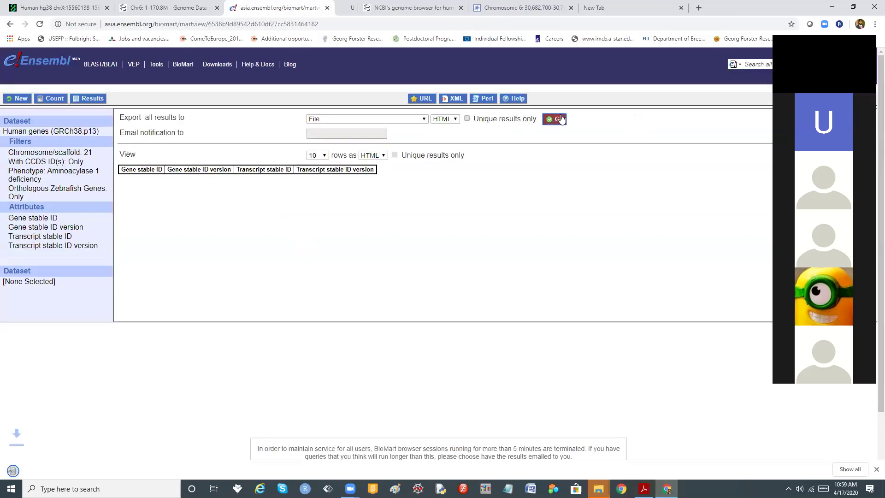
{"action": "left_click", "coordinate": [47, 469]}
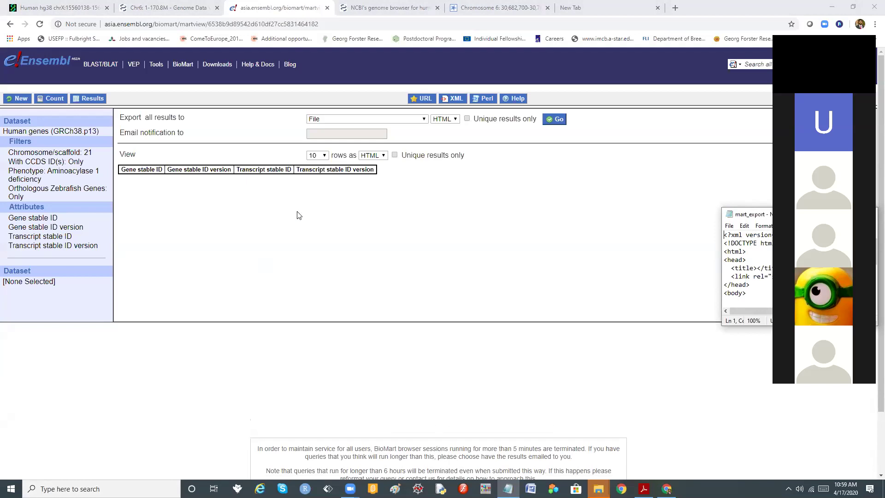
Step: Switch to File Explorer and open the mart_export file from the Downloads folder
{"action": "left_click", "coordinate": [481, 9]}
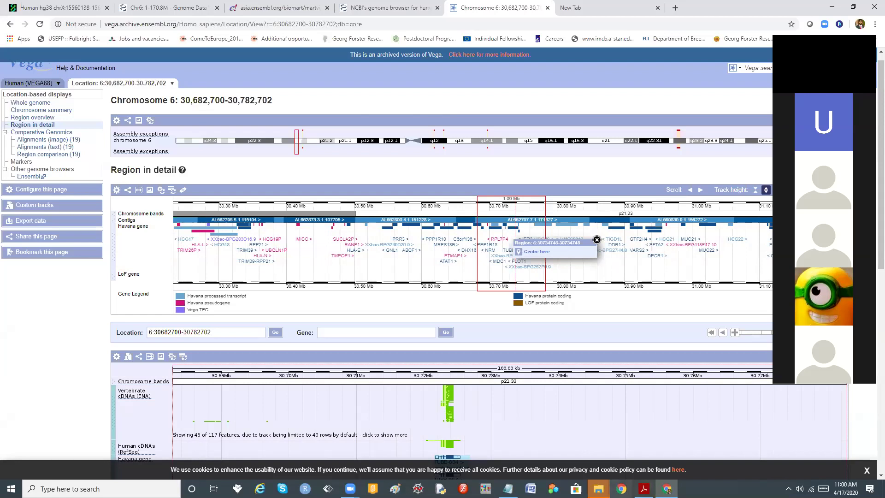
{"action": "mouse_move", "coordinate": [598, 488]}
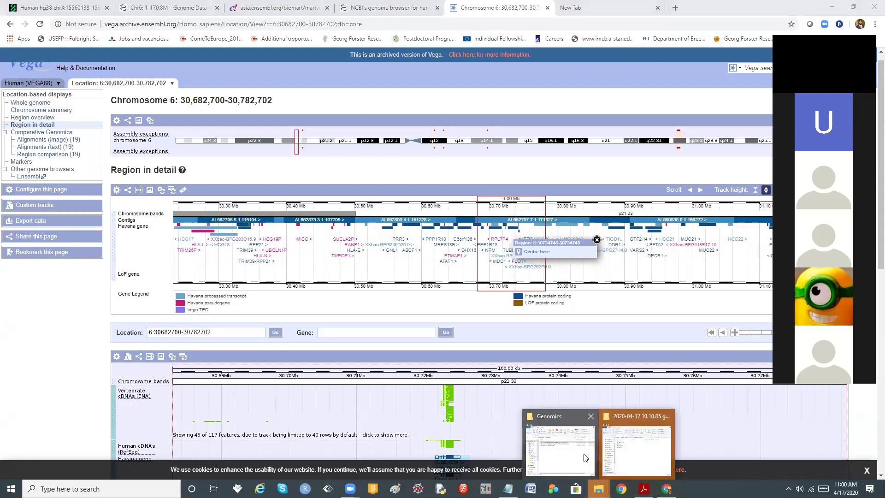
{"action": "left_click", "coordinate": [636, 447]}
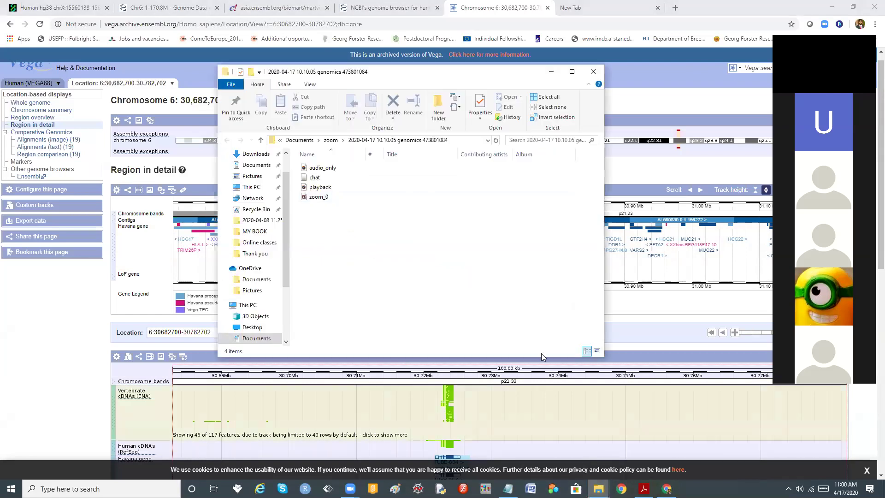
{"action": "mouse_move", "coordinate": [598, 488]}
{"action": "left_click", "coordinate": [560, 454]}
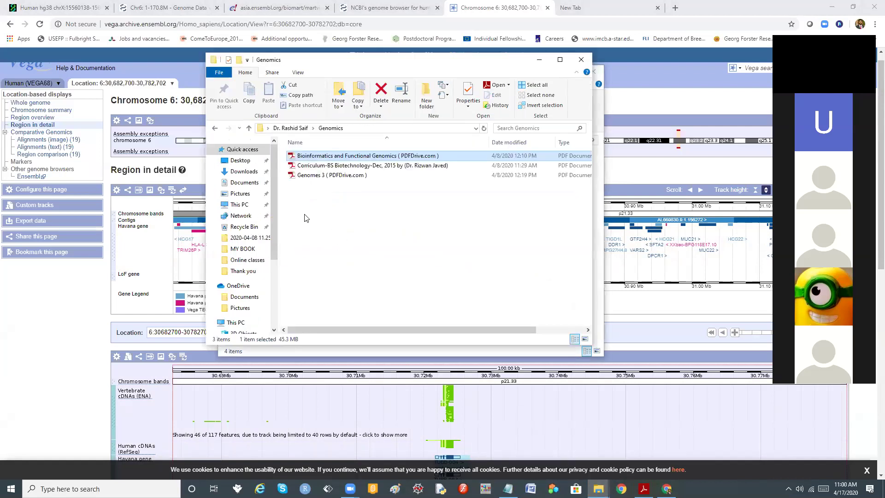
{"action": "left_click", "coordinate": [244, 171]}
{"action": "left_click", "coordinate": [313, 157]}
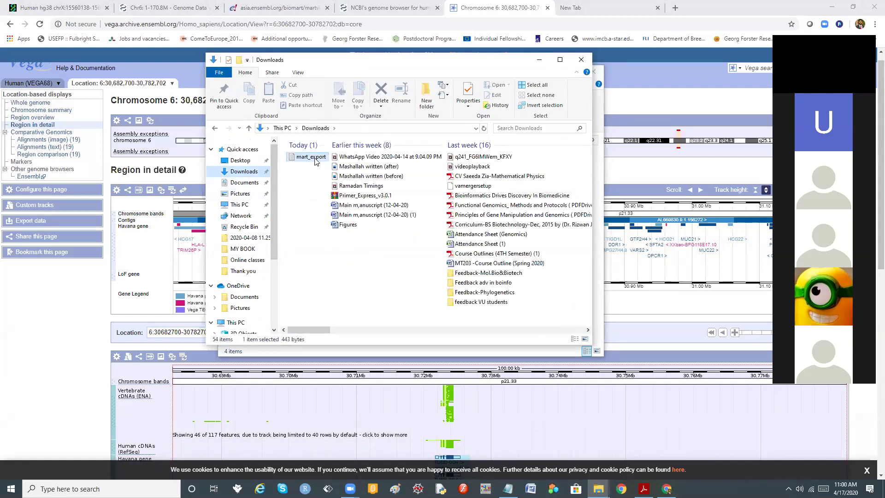
{"action": "double_click", "coordinate": [311, 157]}
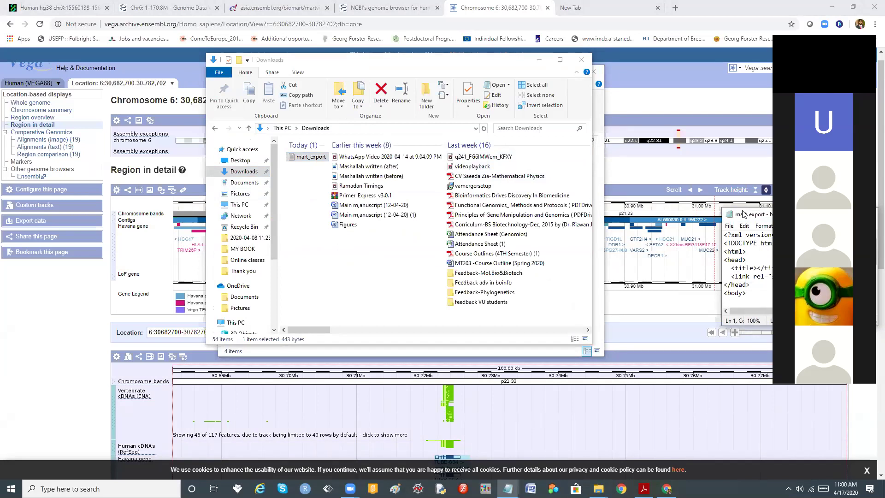
Step: Move the mart_export Notepad window into clear view, inspect its contents, and put away the Notepad and Downloads windows
{"action": "left_click_drag", "start_coordinate": [743, 213], "coordinate": [38, 144]}
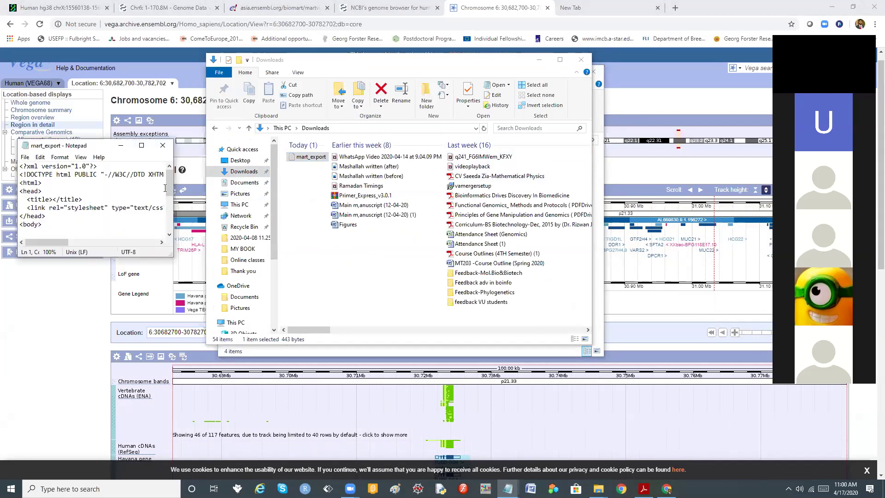
{"action": "mouse_move", "coordinate": [169, 180]}
{"action": "left_mouse_down"}
{"action": "mouse_move", "coordinate": [170, 222]}
{"action": "mouse_move", "coordinate": [170, 179]}
{"action": "left_mouse_up"}
{"action": "left_click", "coordinate": [160, 147]}
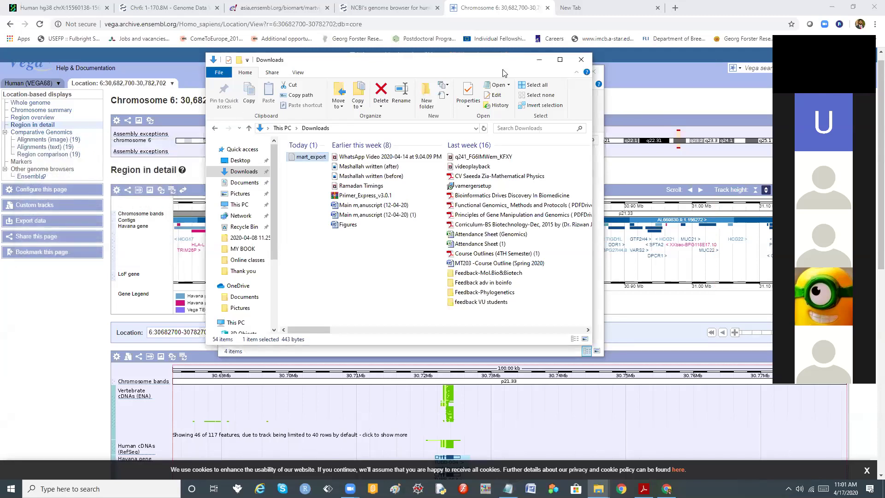
{"action": "left_click", "coordinate": [539, 60]}
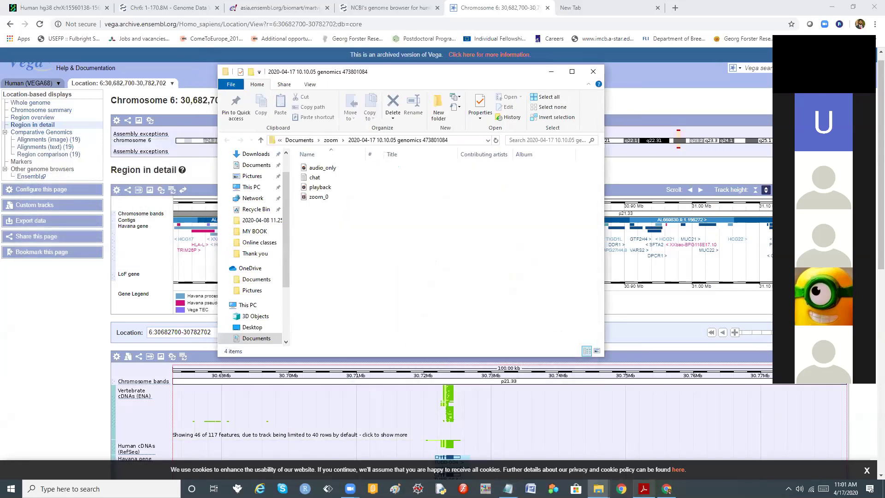
Step: Switch to the textbook in Adobe Reader and review the BioMart figure on page 316 and Figure 8.2 before it
{"action": "mouse_move", "coordinate": [644, 489]}
{"action": "left_click", "coordinate": [647, 456]}
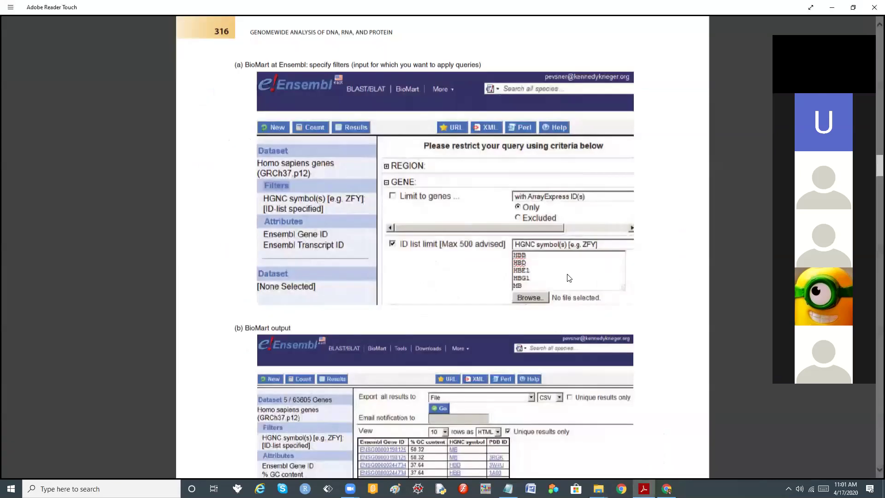
{"action": "scroll", "coordinate": [567, 276], "scroll_direction": "down", "scroll_amount": 10}
{"action": "scroll", "coordinate": [567, 274], "scroll_direction": "up", "scroll_amount": 7}
{"action": "scroll", "coordinate": [566, 275], "scroll_direction": "up", "scroll_amount": 8}
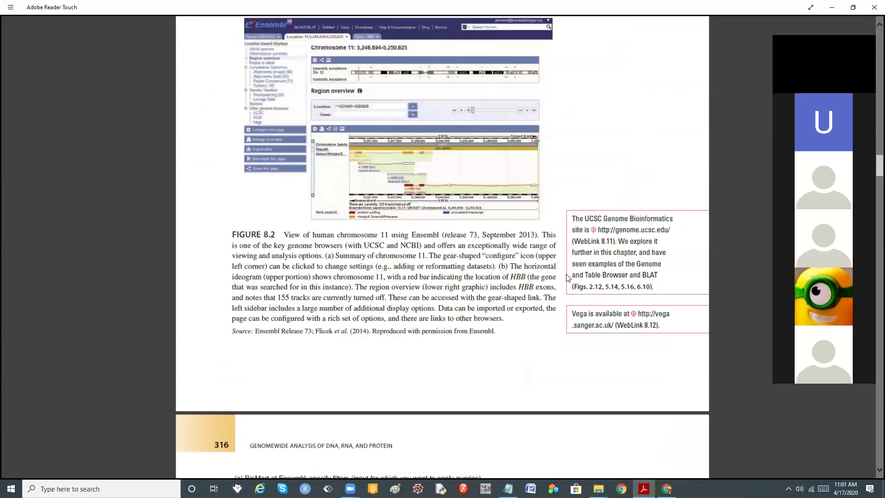
Step: Review the textbook section "Analysis of Chromosomes Using BioMart and biomaRt", covering the globin gene query example
{"action": "scroll", "coordinate": [567, 277], "scroll_direction": "up", "scroll_amount": 10}
{"action": "scroll", "coordinate": [568, 275], "scroll_direction": "down", "scroll_amount": 3}
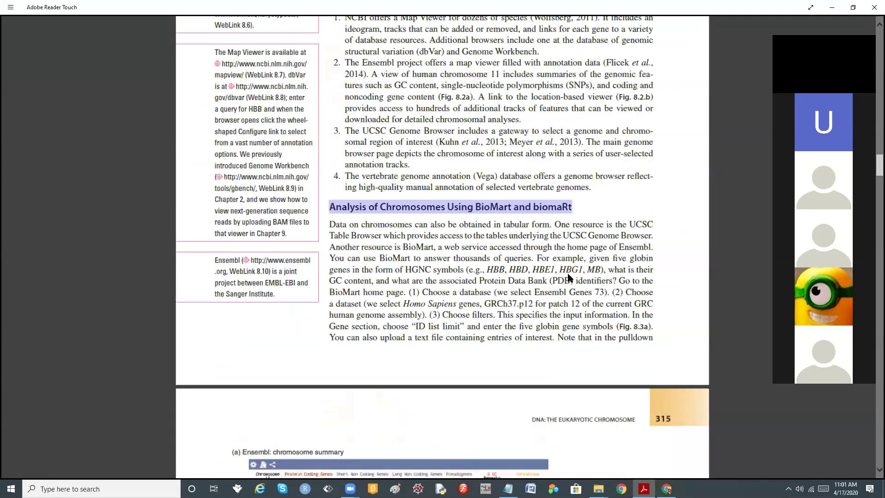
{"action": "scroll", "coordinate": [566, 267], "scroll_direction": "up", "scroll_amount": 4}
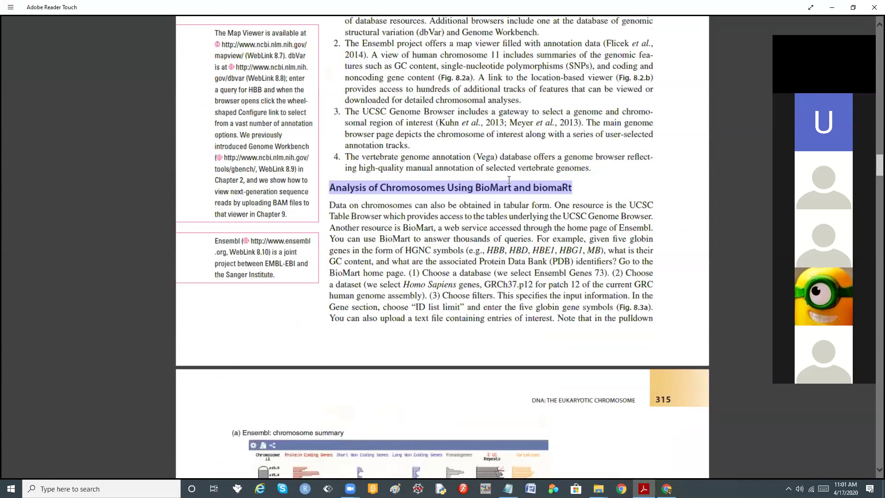
{"action": "scroll", "coordinate": [444, 217], "scroll_direction": "down", "scroll_amount": 4}
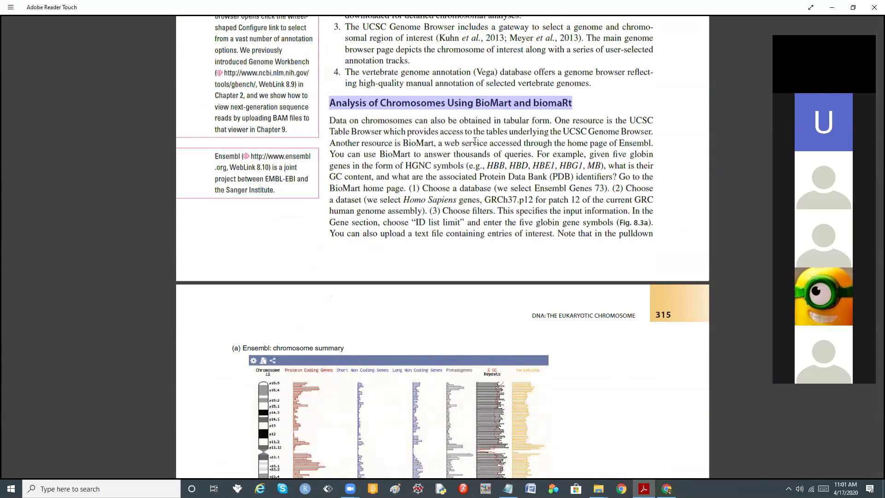
Step: Examine Figure 8.3 on page 316, covering the BioMart filters, the BioMart output and the remaining query instructions below it
{"action": "scroll", "coordinate": [474, 141], "scroll_direction": "down", "scroll_amount": 10}
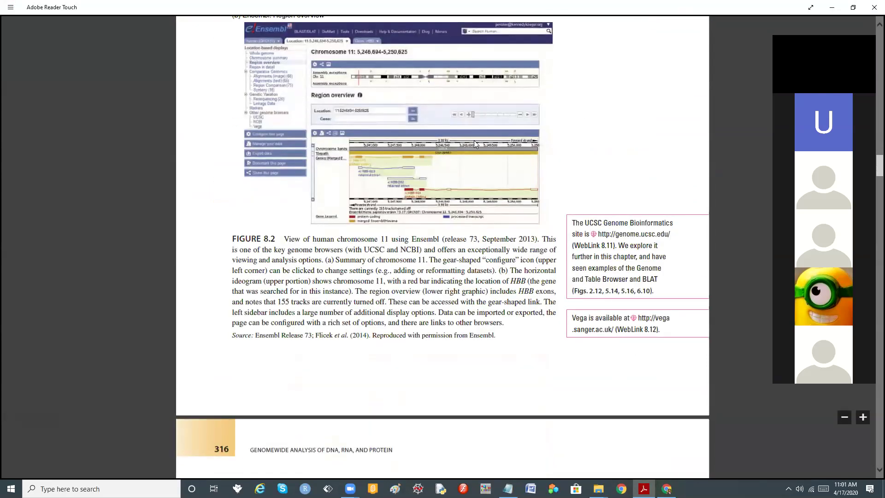
{"action": "scroll", "coordinate": [475, 144], "scroll_direction": "down", "scroll_amount": 2}
{"action": "scroll", "coordinate": [474, 143], "scroll_direction": "down", "scroll_amount": 4}
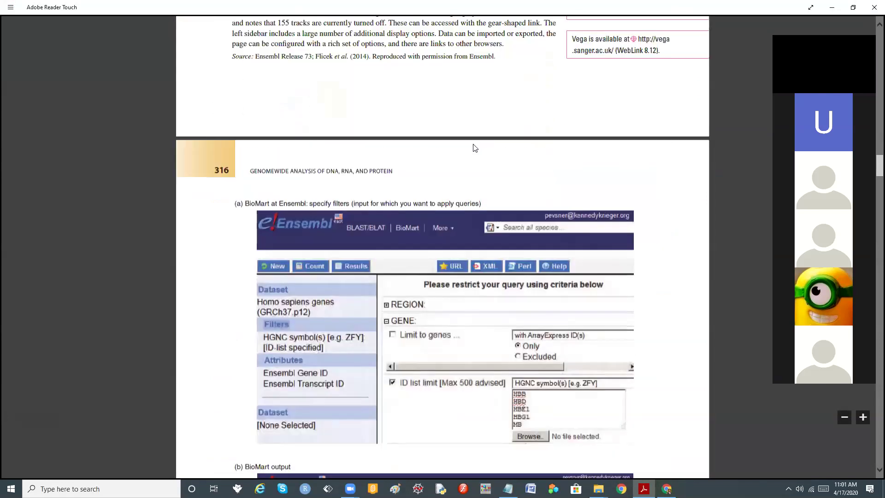
{"action": "scroll", "coordinate": [517, 289], "scroll_direction": "down", "scroll_amount": 3}
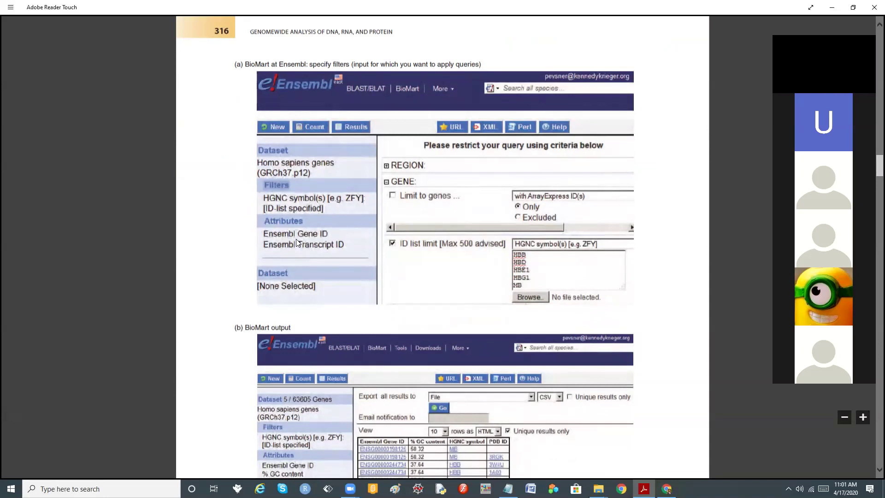
{"action": "scroll", "coordinate": [298, 243], "scroll_direction": "down", "scroll_amount": 3}
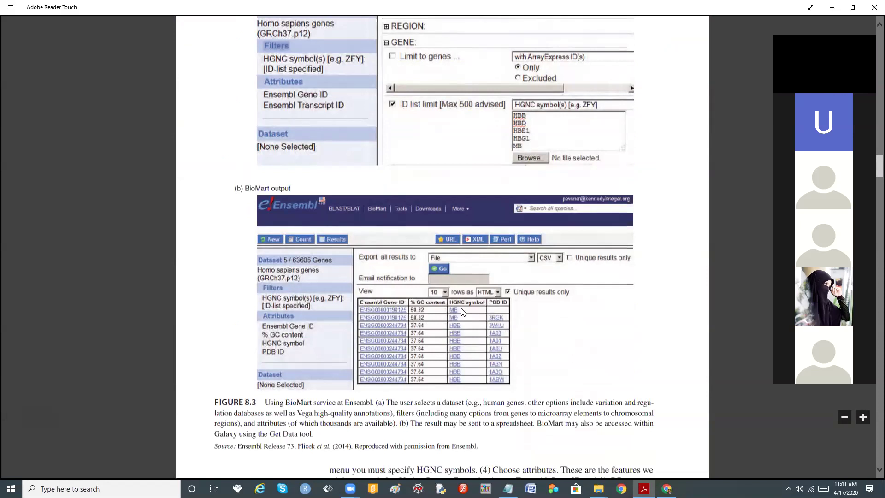
{"action": "scroll", "coordinate": [553, 236], "scroll_direction": "down", "scroll_amount": 5}
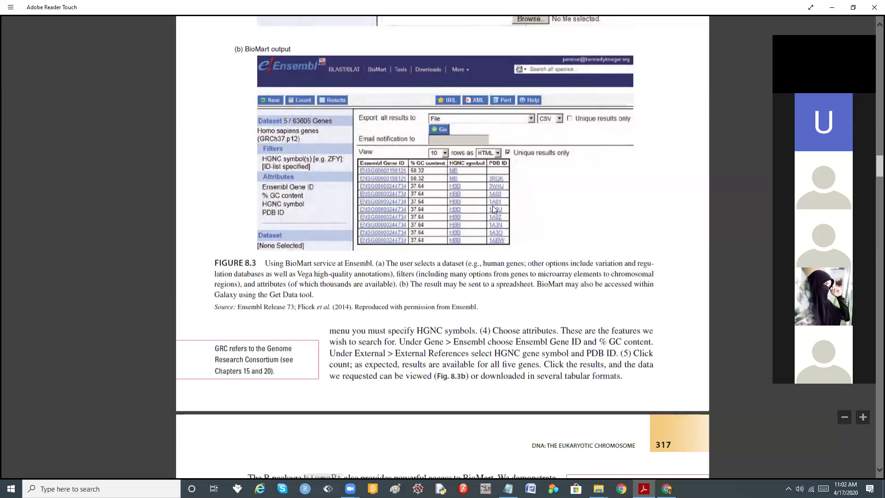
{"action": "scroll", "coordinate": [493, 206], "scroll_direction": "down", "scroll_amount": 3}
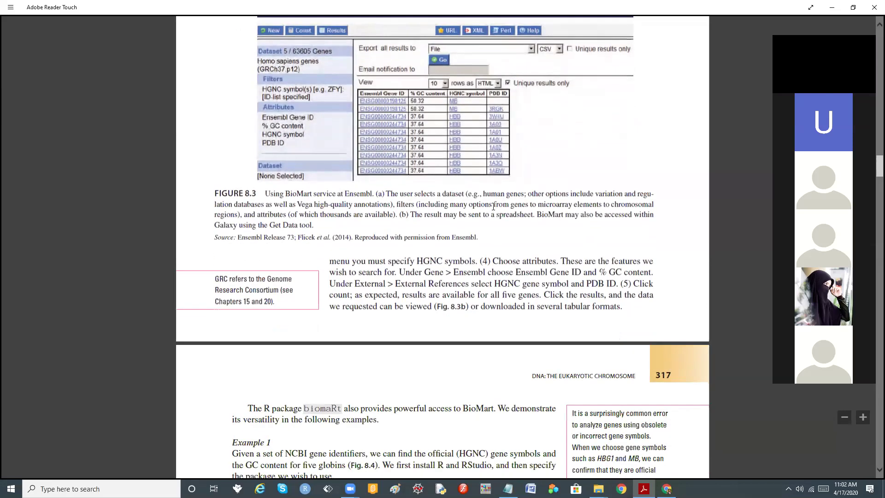
Step: Review the biomaRt R package introduction, Example 1 and Figure 8.4 on page 317, through to the getBM explanation on page 318
{"action": "scroll", "coordinate": [493, 206], "scroll_direction": "down", "scroll_amount": 3}
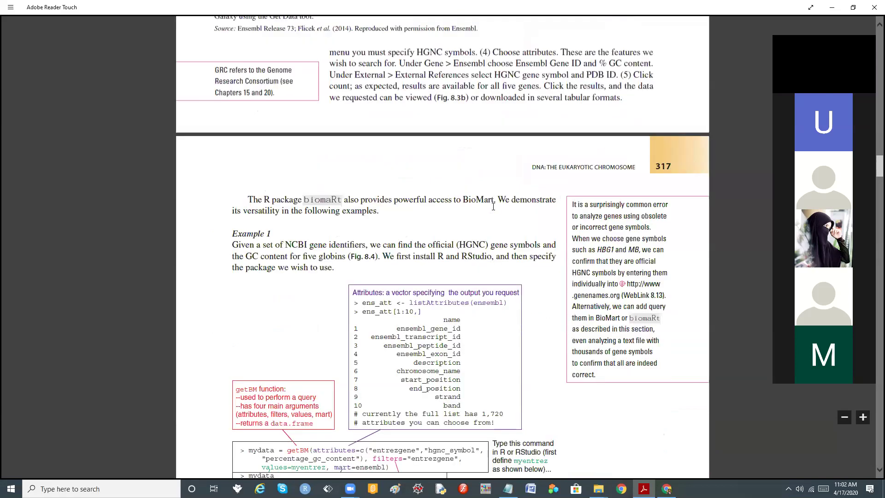
{"action": "scroll", "coordinate": [494, 206], "scroll_direction": "up", "scroll_amount": 12}
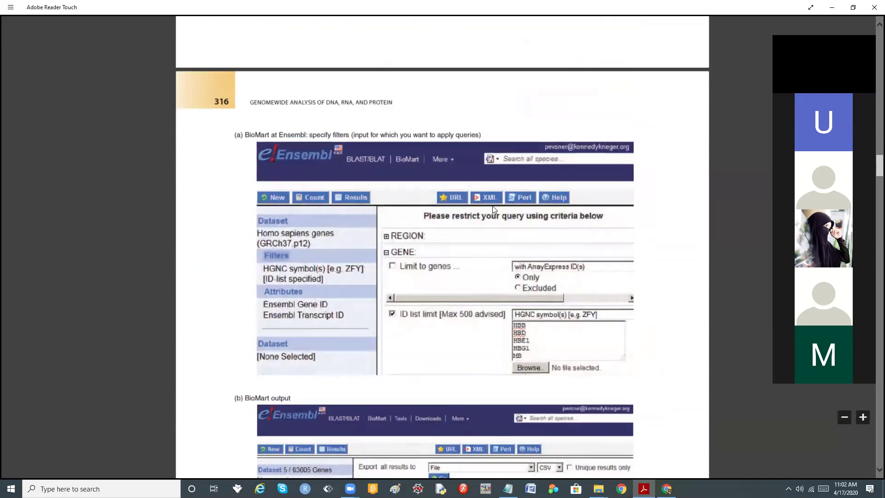
{"action": "scroll", "coordinate": [492, 206], "scroll_direction": "down", "scroll_amount": 4}
{"action": "scroll", "coordinate": [493, 207], "scroll_direction": "down", "scroll_amount": 8}
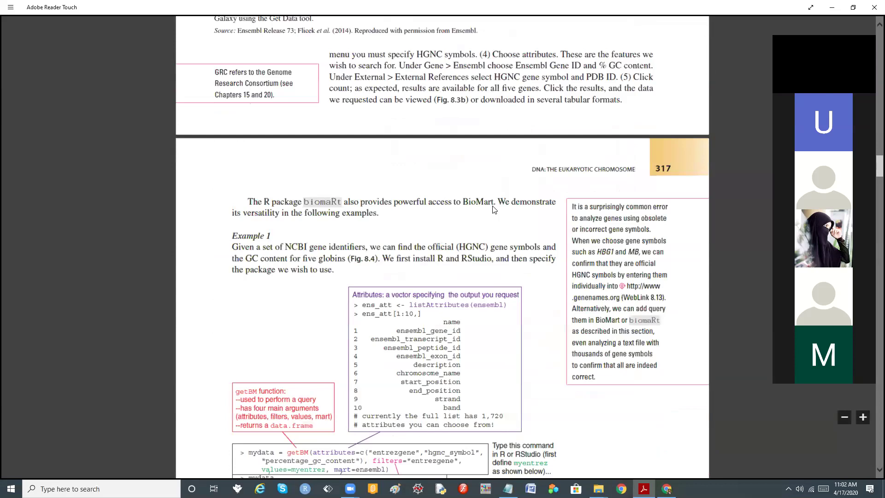
{"action": "scroll", "coordinate": [494, 209], "scroll_direction": "up", "scroll_amount": 1}
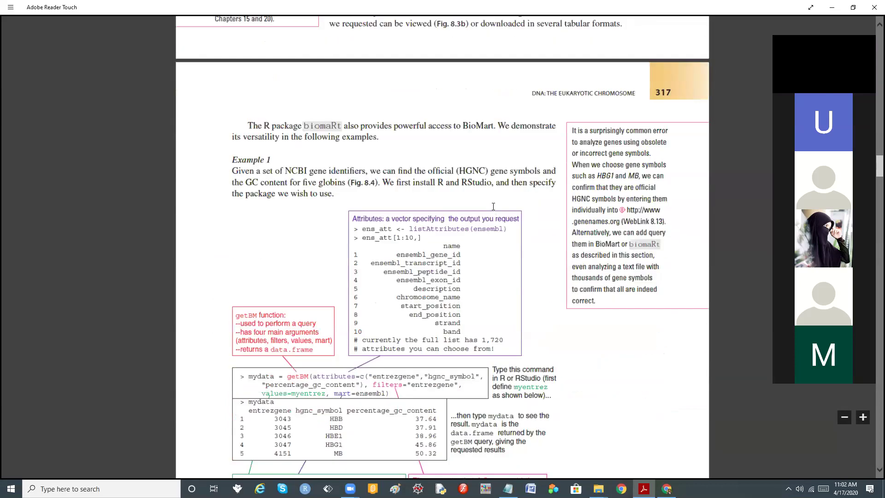
{"action": "scroll", "coordinate": [493, 208], "scroll_direction": "down", "scroll_amount": 5}
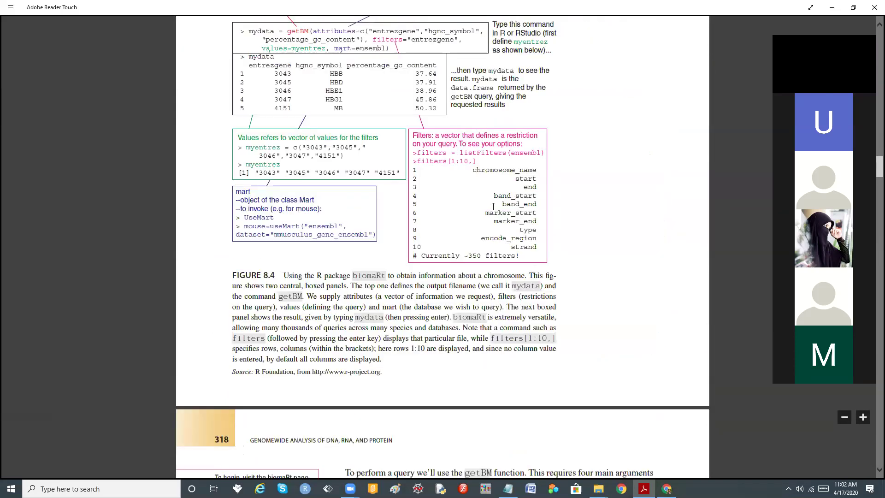
{"action": "scroll", "coordinate": [493, 207], "scroll_direction": "down", "scroll_amount": 2}
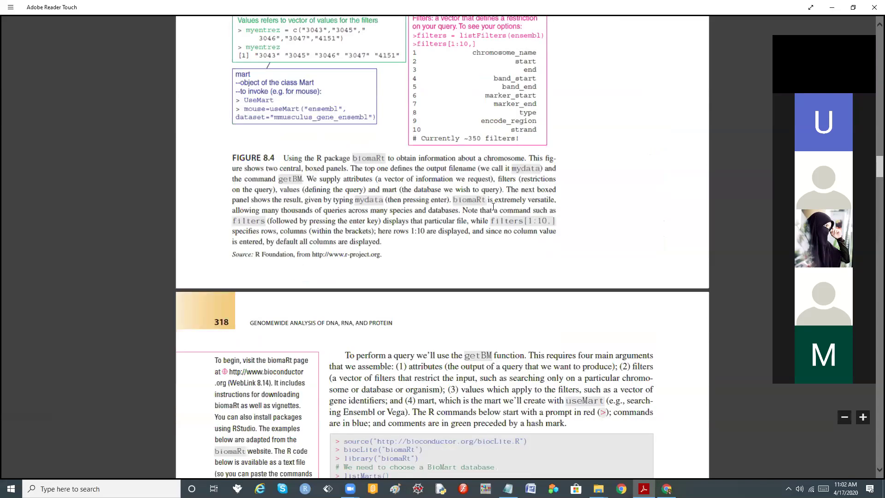